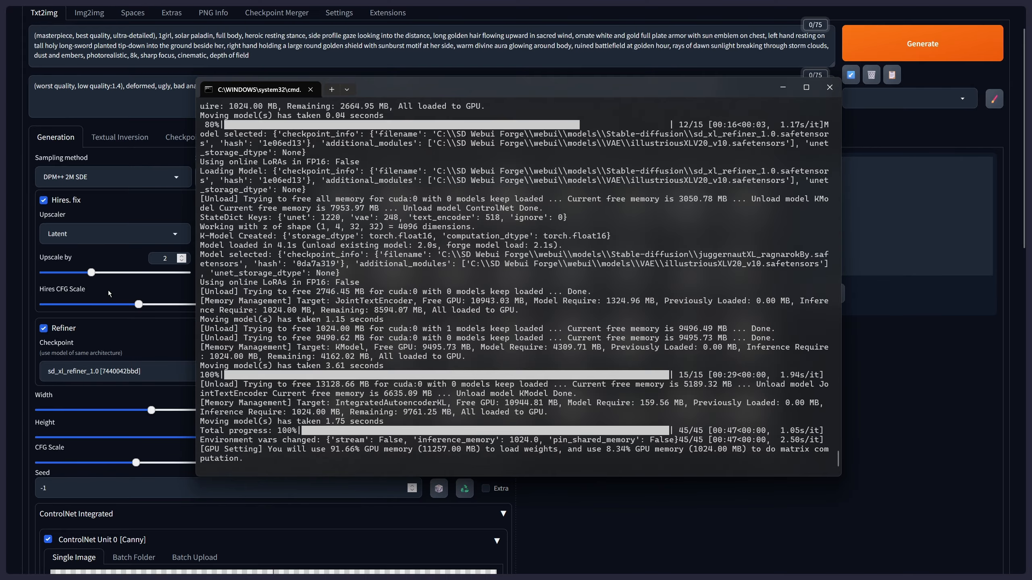
# - Minimize the console and file windows and review the generation and ControlNet Unit 0 settings
pyautogui.scroll(-4, 117, 286)
pyautogui.click(782, 88)
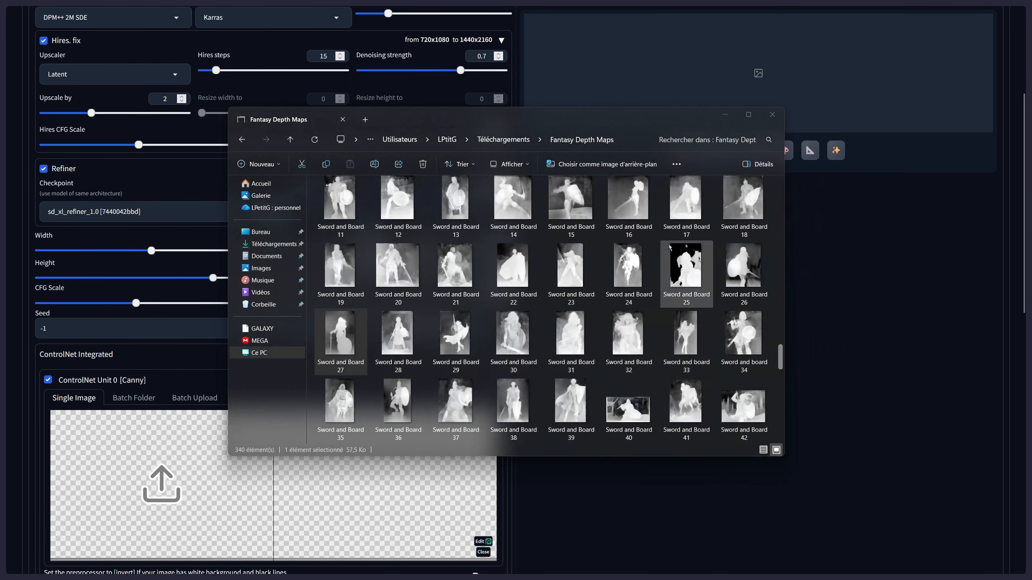
pyautogui.scroll(3, 197, 288)
pyautogui.scroll(3, 196, 287)
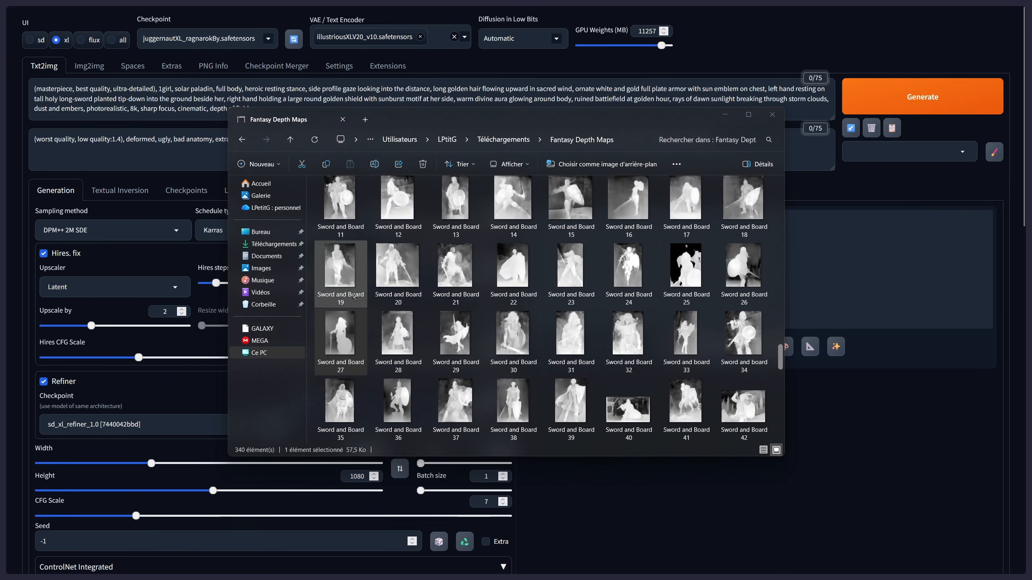
pyautogui.click(725, 114)
pyautogui.scroll(-6, 385, 295)
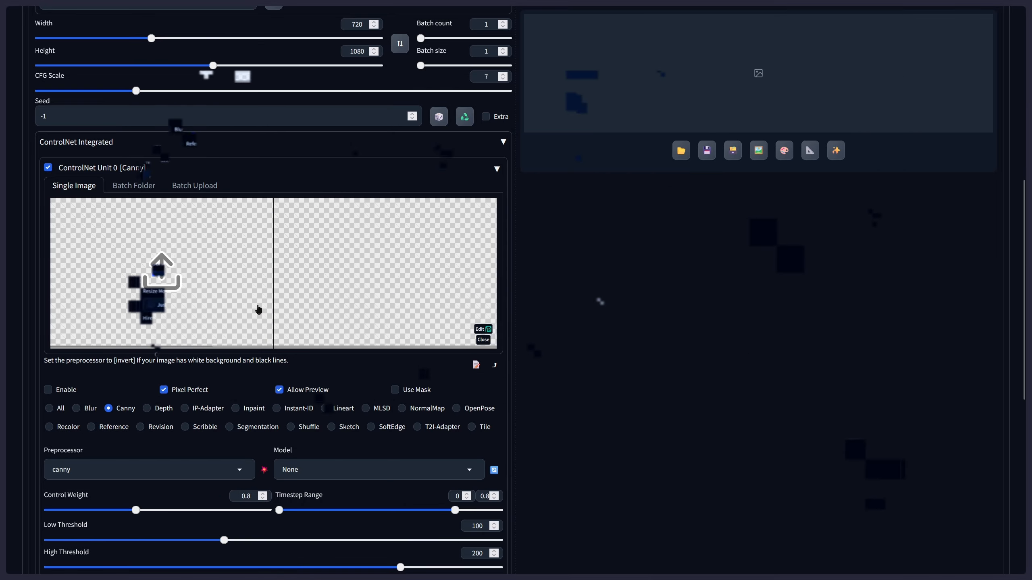
pyautogui.scroll(-5, 80, 343)
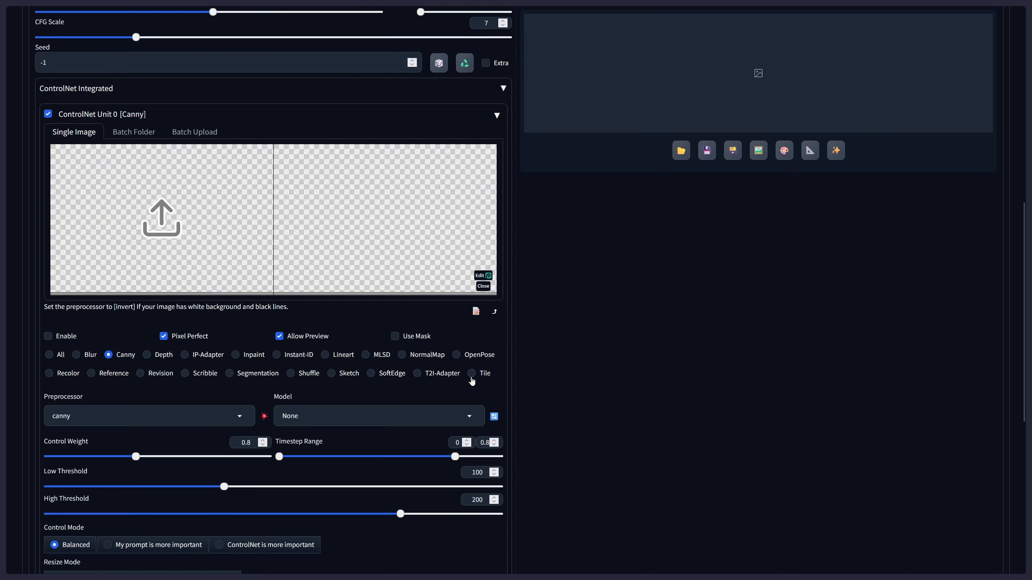
pyautogui.scroll(-4, 507, 336)
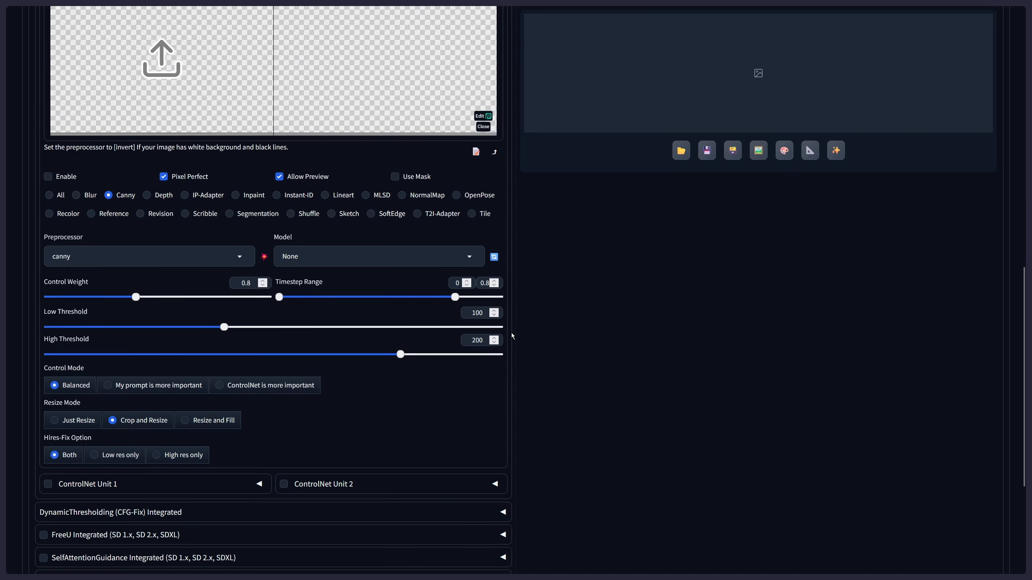
# - Load the depth map "Sword and Board 27" from the Fantasy Depth Maps folder as the input image of ControlNet Unit 0
pyautogui.hotkey('alt', 'Tab')
pyautogui.scroll(1, 658, 406)
pyautogui.scroll(6, 203, 275)
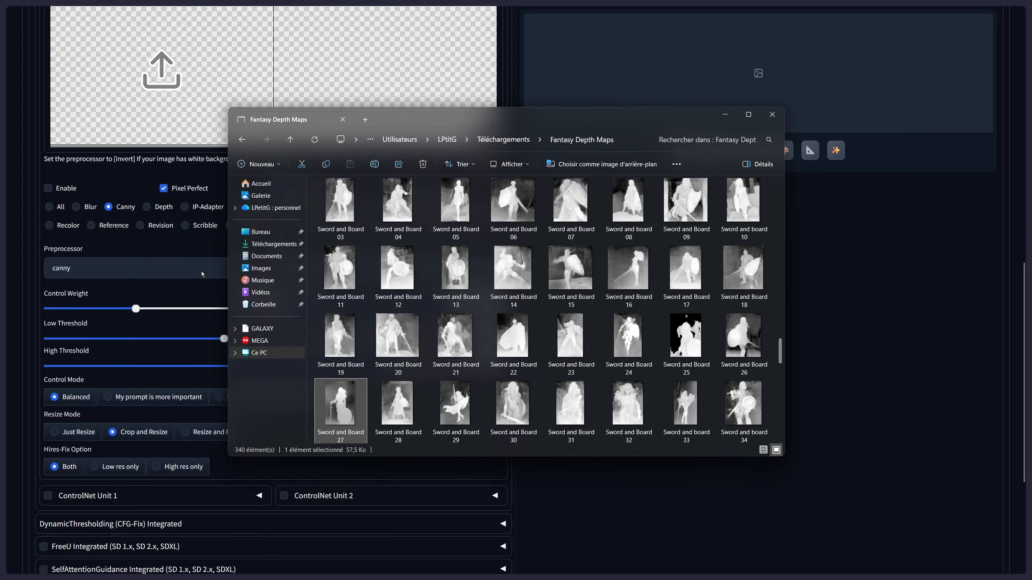
pyautogui.scroll(-1, 664, 248)
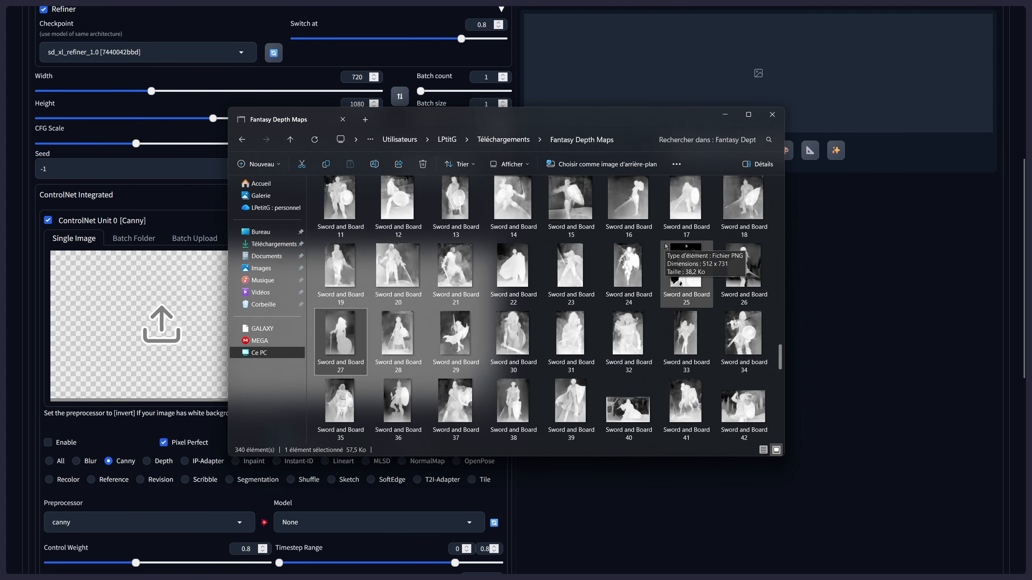
pyautogui.moveTo(341, 335); pyautogui.dragTo(147, 318)
pyautogui.hotkey('alt', 'Tab')
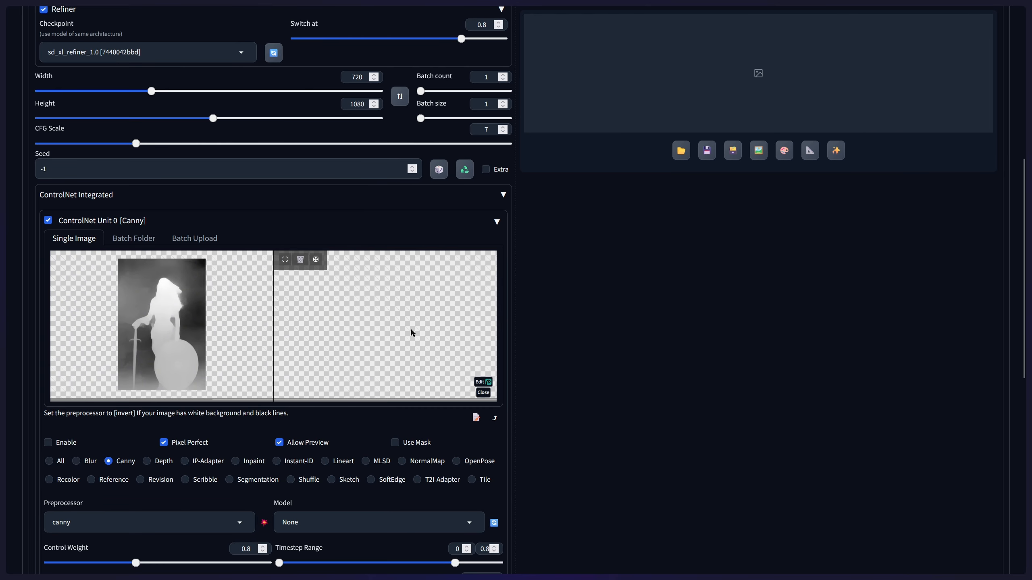
# - Review the checkpoint, VAE, prompts, sampling, Hires. fix, Refiner and image size settings
pyautogui.scroll(-2, 408, 337)
pyautogui.scroll(3, 406, 342)
pyautogui.scroll(6, 401, 346)
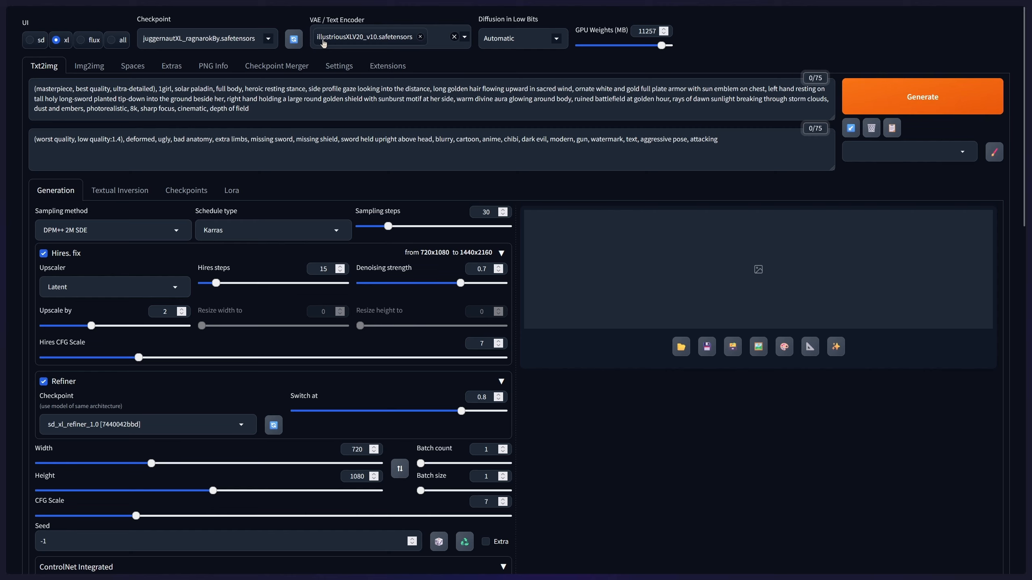
pyautogui.scroll(-3, 532, 362)
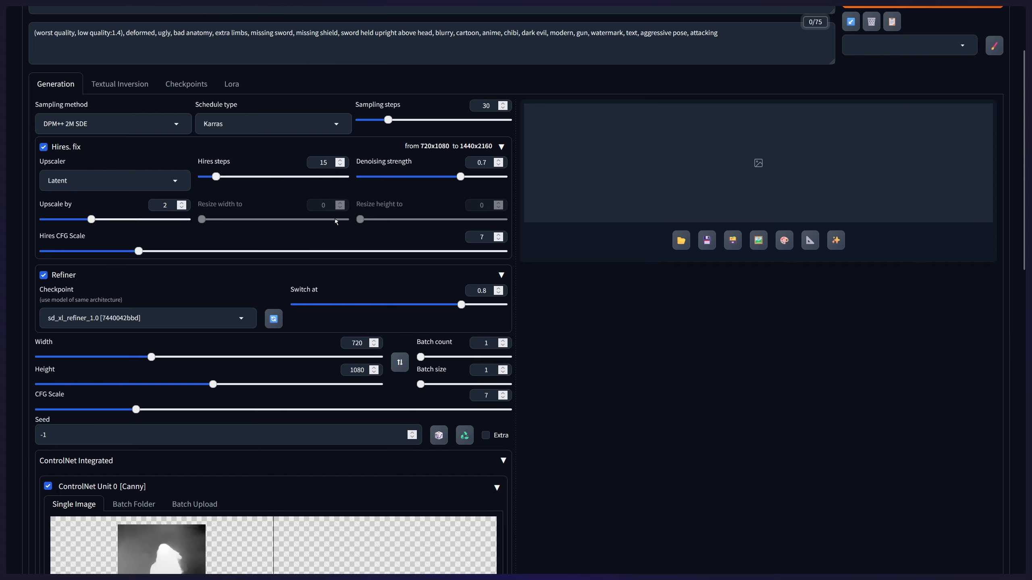
pyautogui.scroll(-5, 335, 220)
pyautogui.scroll(4, 333, 237)
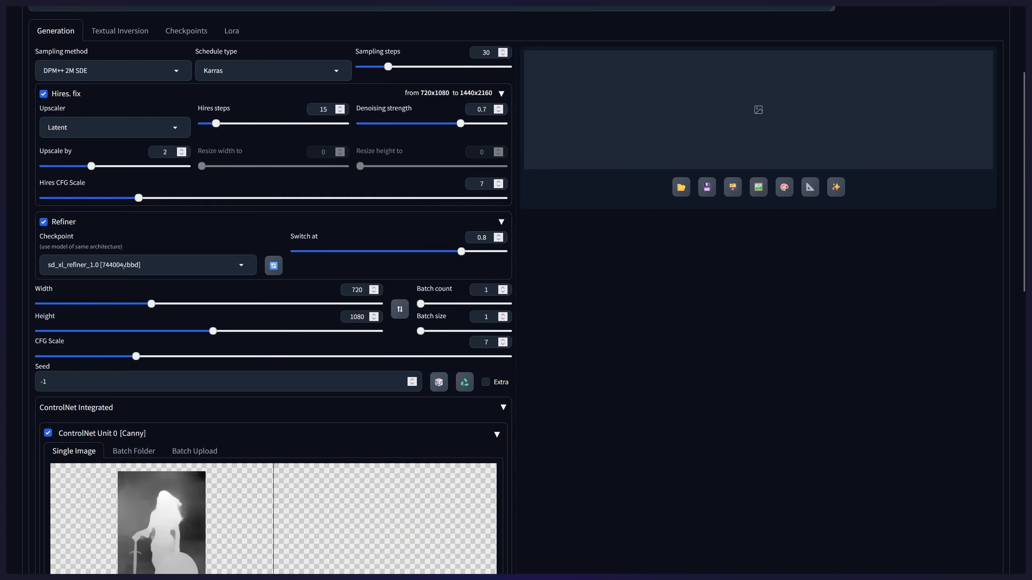
pyautogui.scroll(-10, 276, 305)
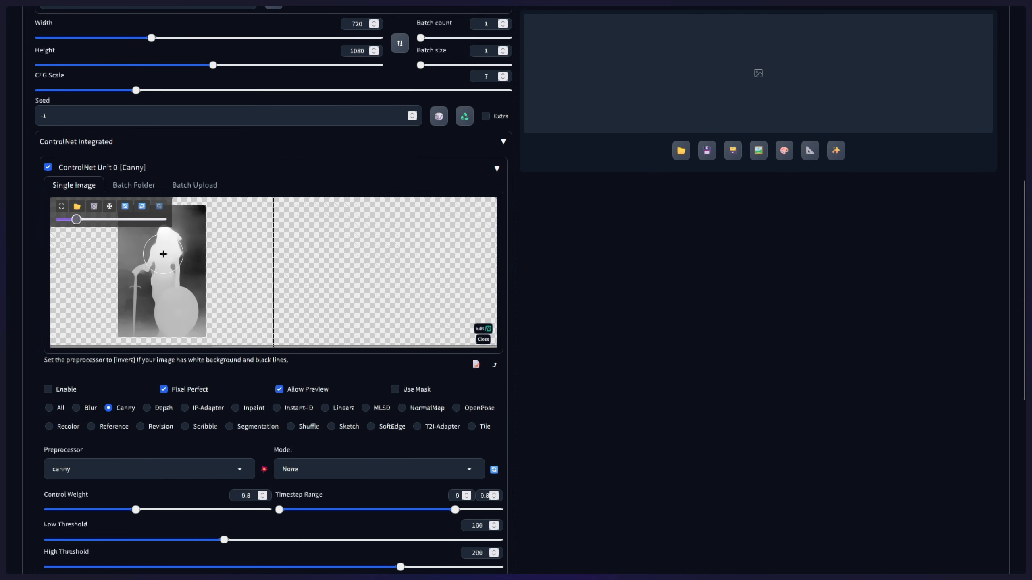
# - Inspect the loaded depth map at full size, along with the Canny options of ControlNet Unit 0
pyautogui.click(62, 206)
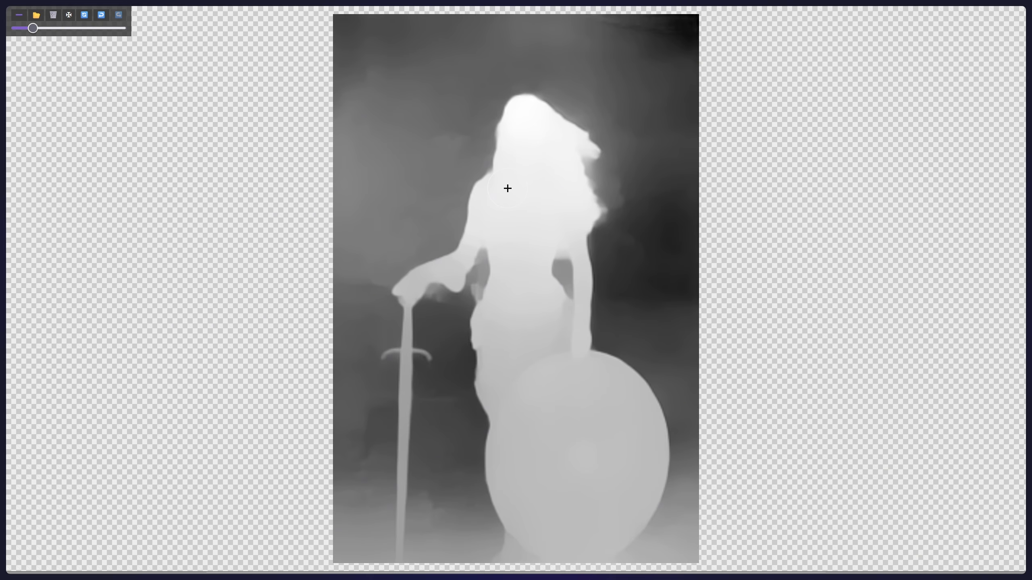
pyautogui.click(18, 14)
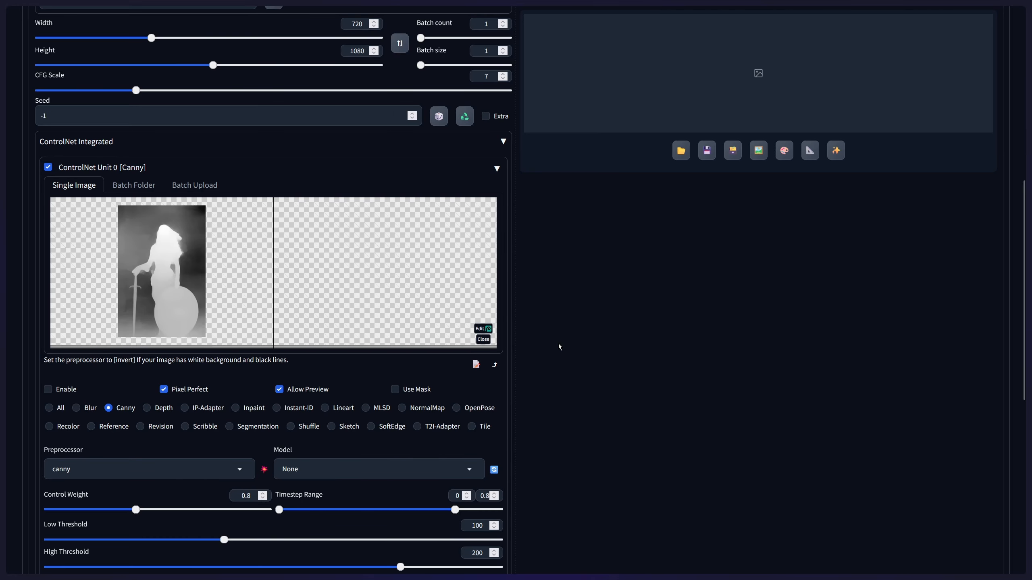
pyautogui.scroll(-6, 559, 346)
pyautogui.scroll(1, 203, 370)
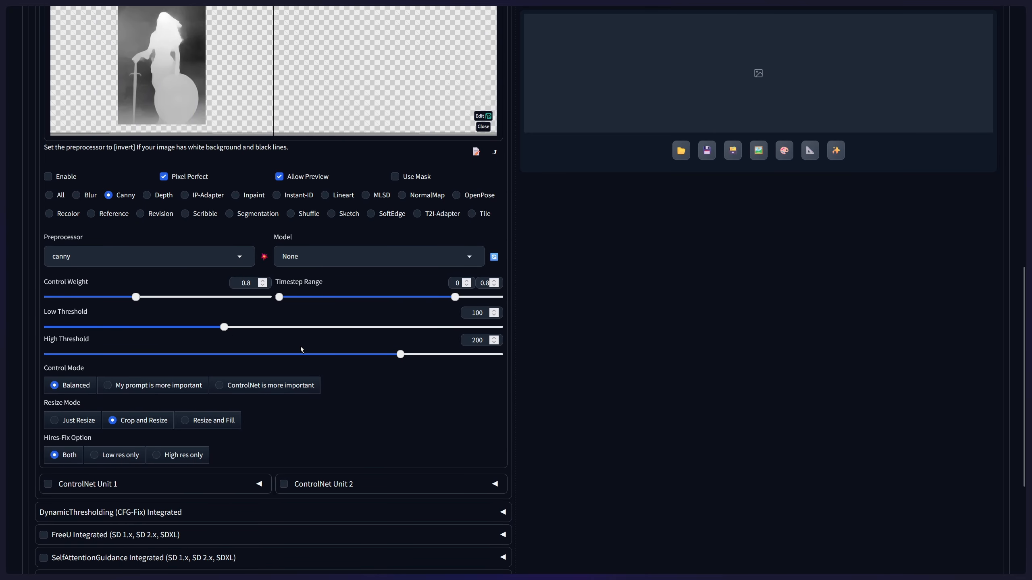
pyautogui.scroll(5, 299, 346)
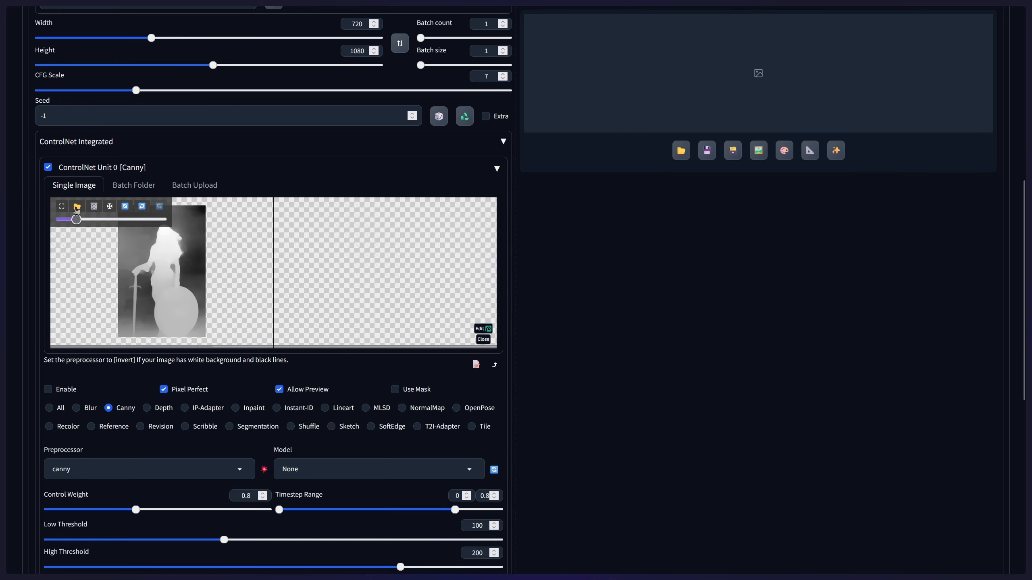
pyautogui.click(62, 206)
pyautogui.click(16, 14)
# - Try the All and Depth control types for ControlNet Unit 0, and return to Canny
pyautogui.scroll(-3, 352, 308)
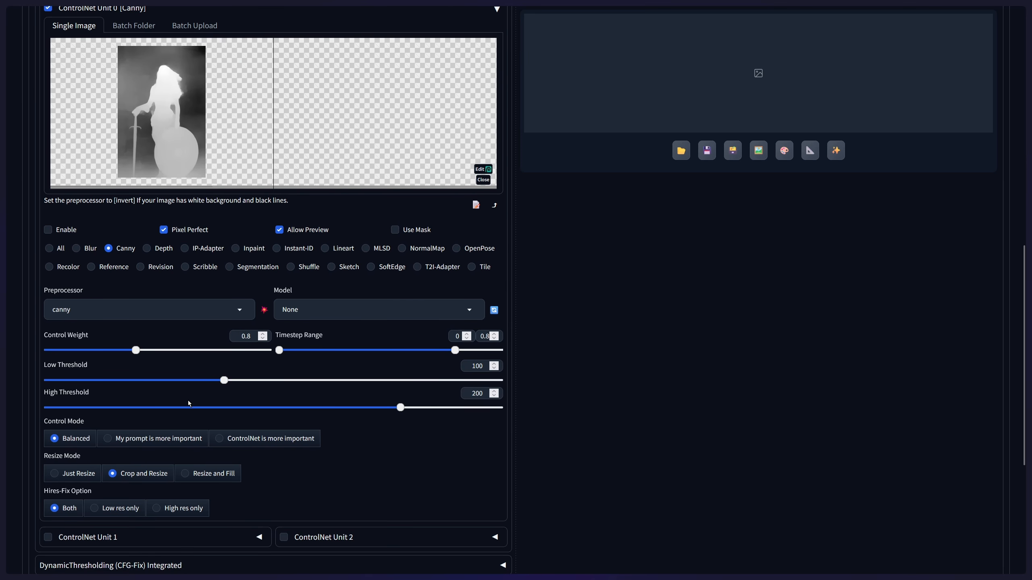
pyautogui.click(50, 249)
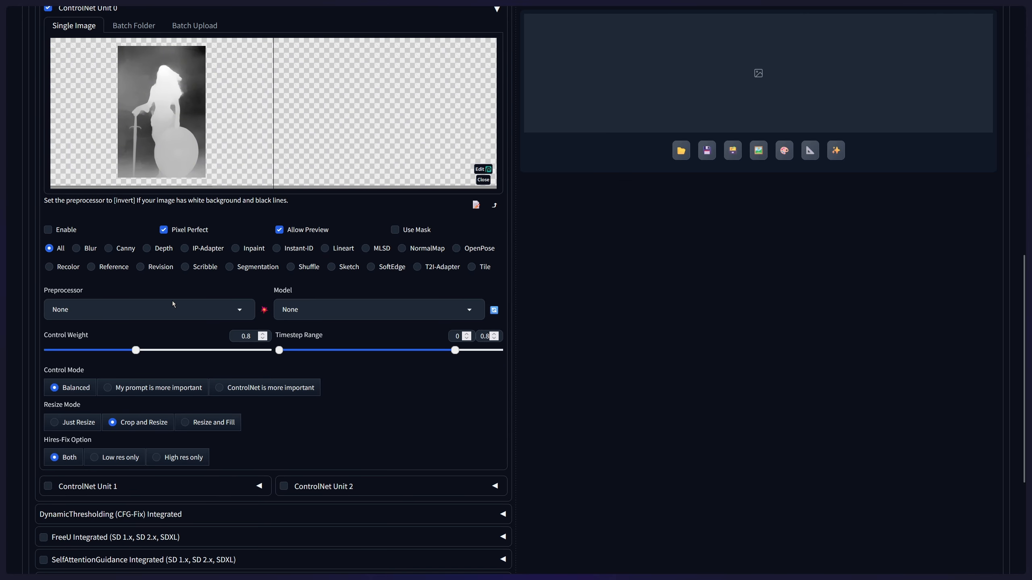
pyautogui.click(147, 248)
pyautogui.click(108, 249)
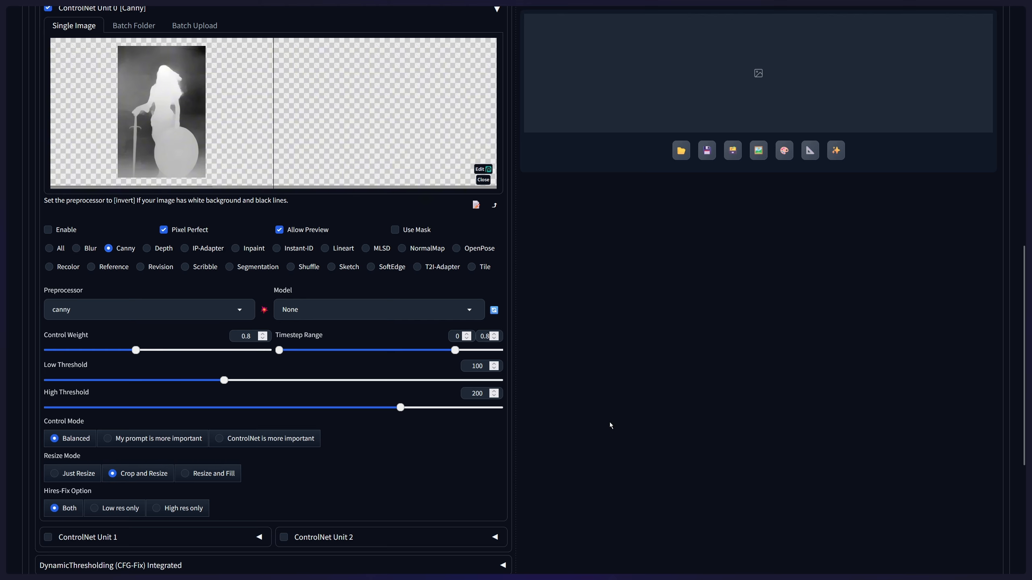
# - Set the Canny low threshold to 16 and the high threshold to 204 in ControlNet Unit 0
pyautogui.scroll(1, 610, 423)
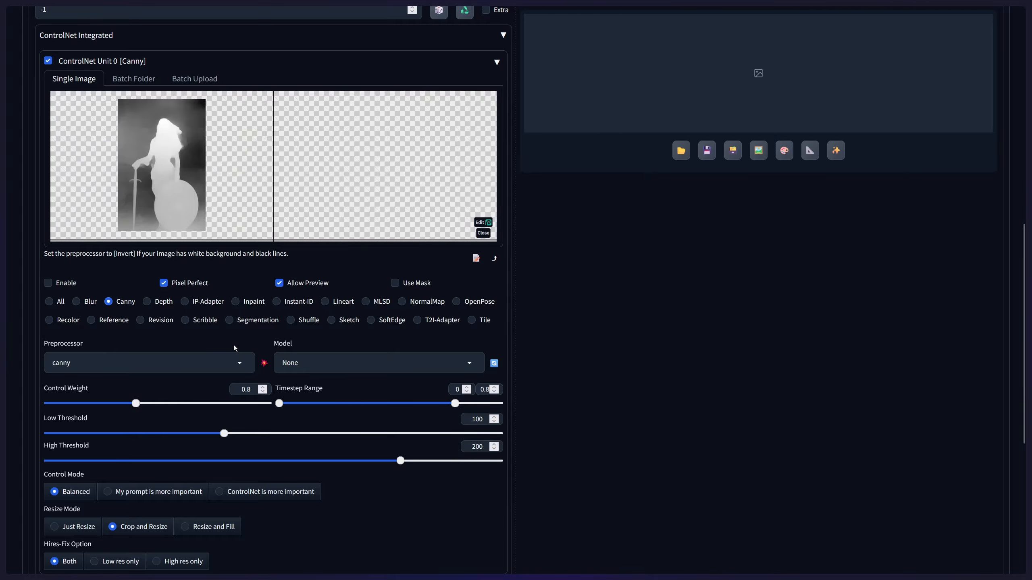
pyautogui.scroll(2, 234, 345)
pyautogui.scroll(-2, 233, 344)
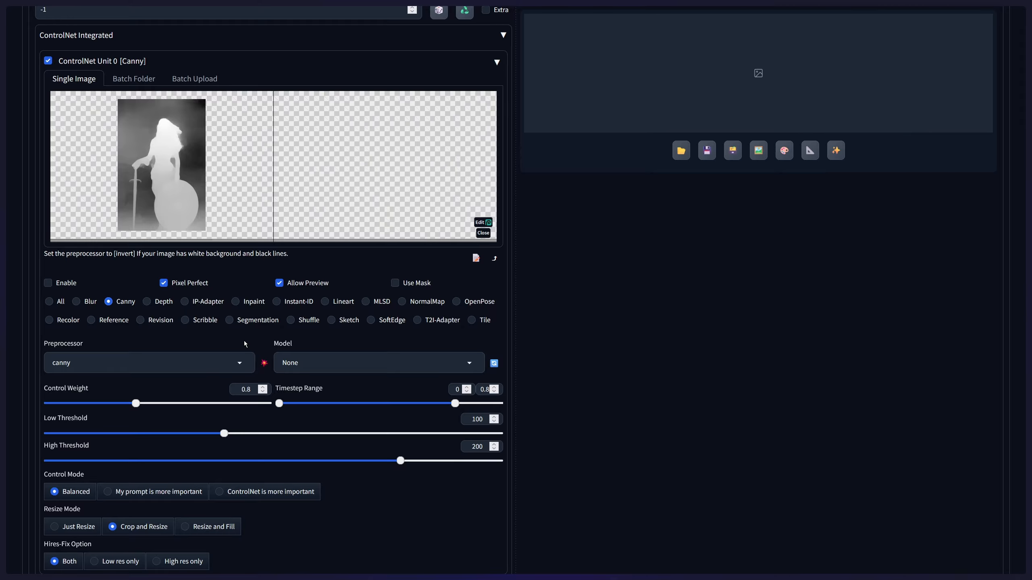
pyautogui.scroll(-1, 327, 402)
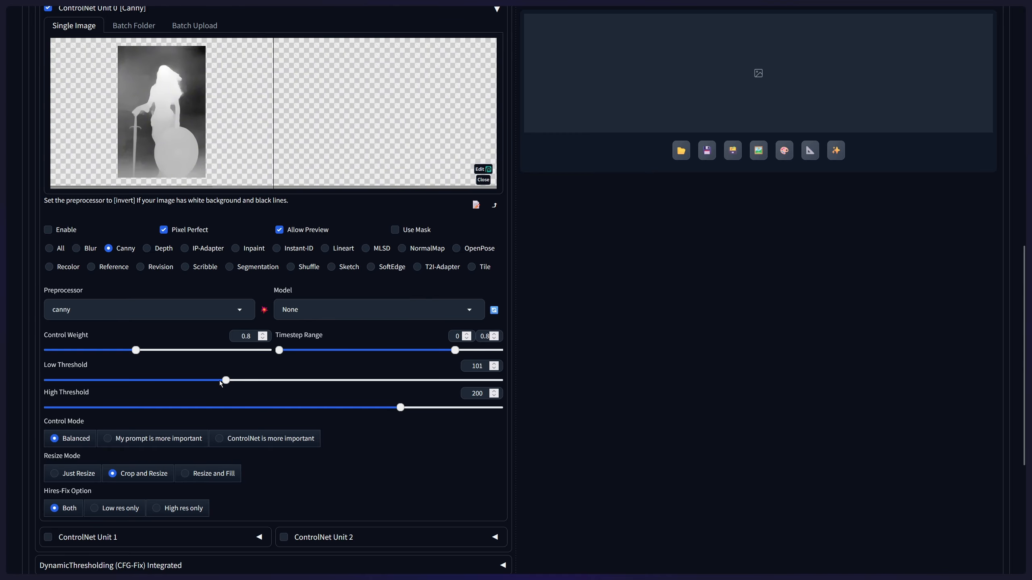
pyautogui.moveTo(220, 380); pyautogui.dragTo(76, 388)
pyautogui.moveTo(394, 407); pyautogui.dragTo(286, 427)
pyautogui.moveTo(351, 441); pyautogui.dragTo(408, 430)
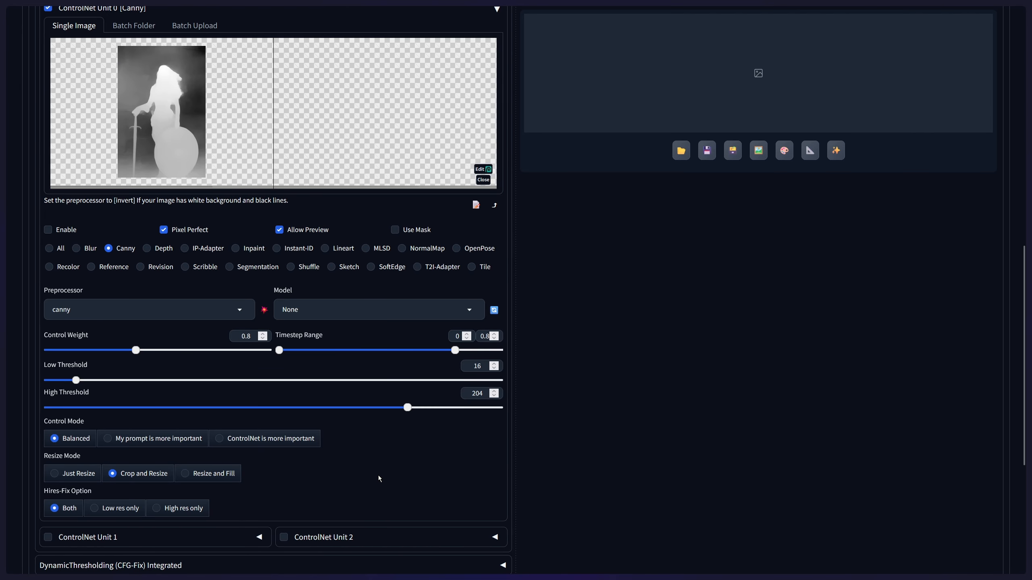
# - Choose the ControlNet model diffusion_pytorch_model_promax [9460e4db] and run the canny preprocessor to generate an edge preview
pyautogui.scroll(3, 365, 469)
pyautogui.scroll(-1, 359, 469)
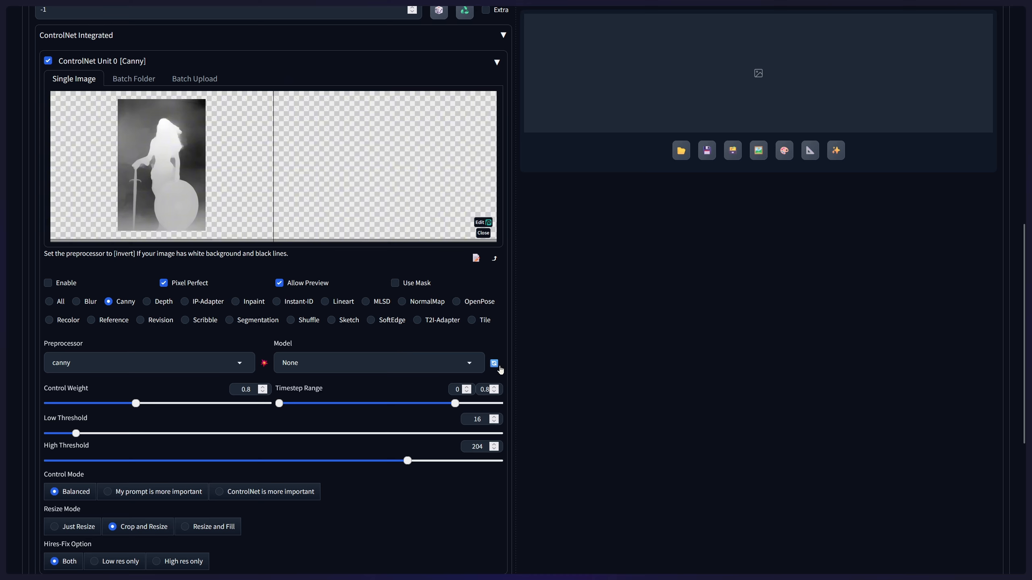
pyautogui.click(381, 373)
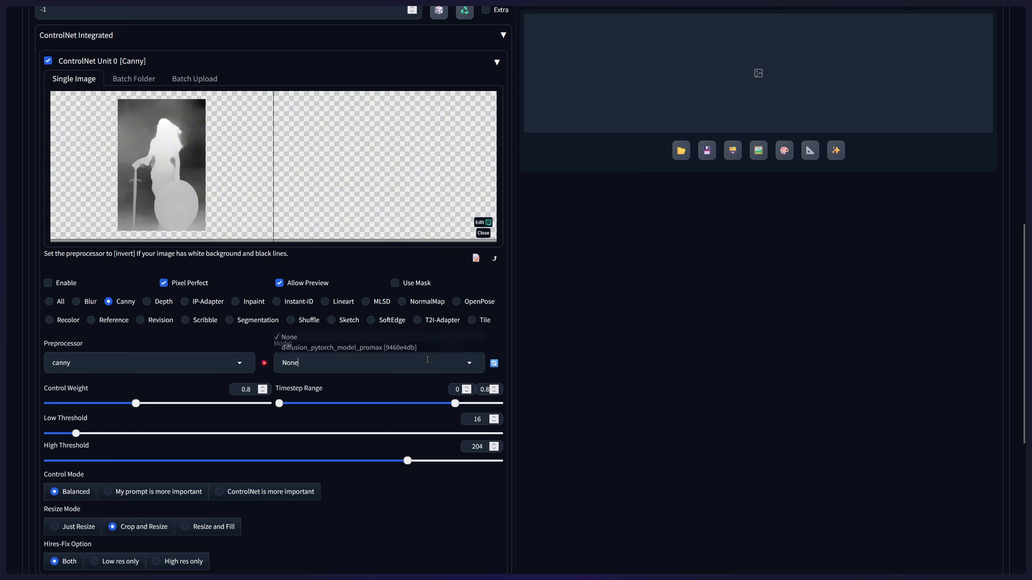
pyautogui.click(314, 348)
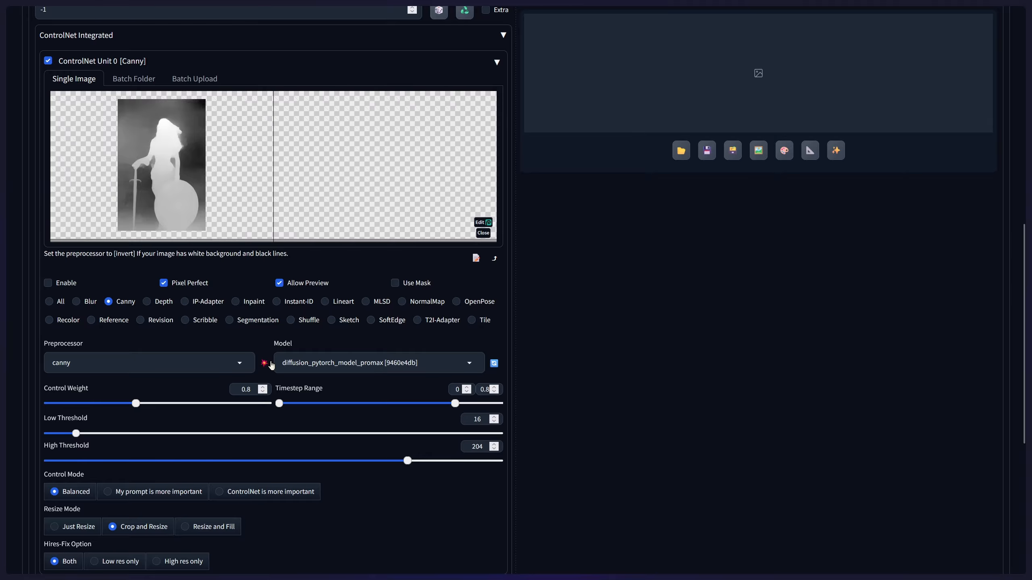
pyautogui.click(266, 364)
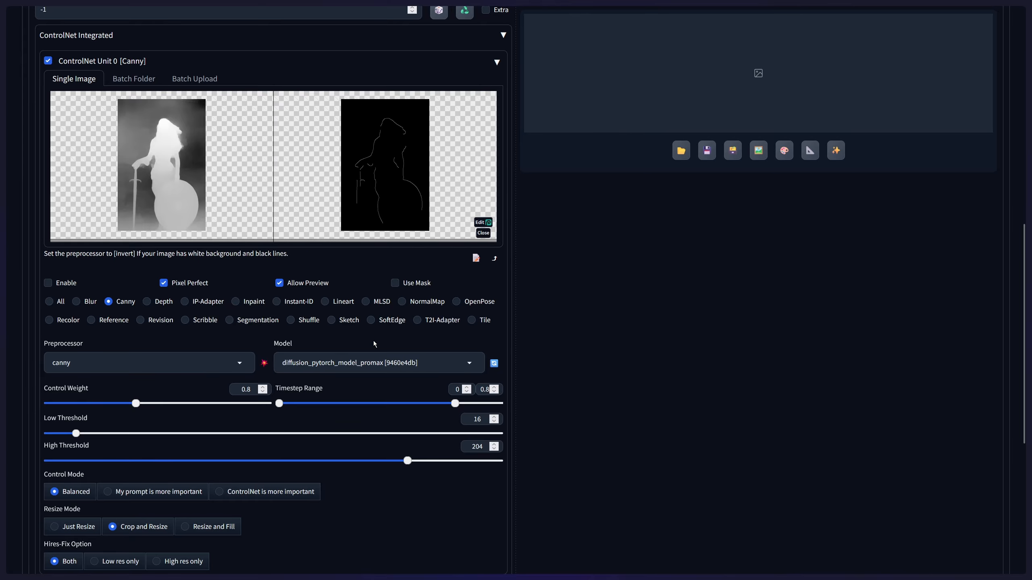
# - Inspect the Canny edge preview at full size and compare it with the depth map and threshold settings
pyautogui.scroll(1, 295, 335)
pyautogui.moveTo(293, 225)
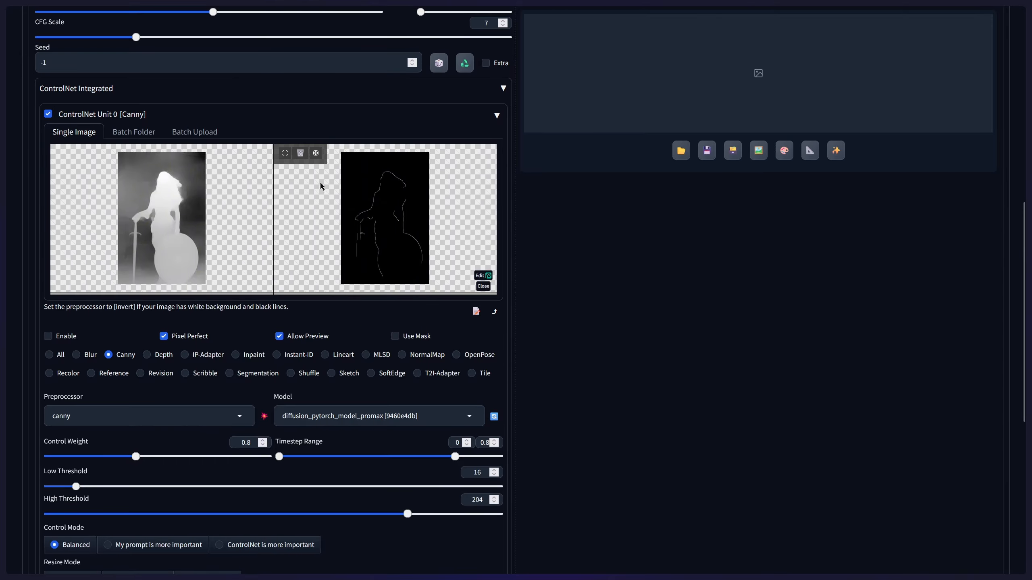
pyautogui.click(285, 154)
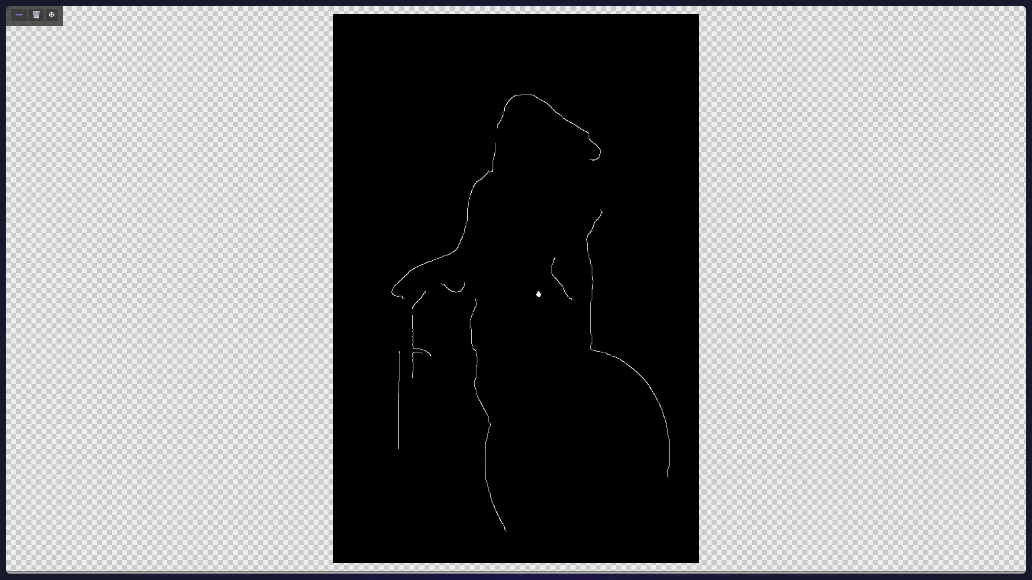
pyautogui.click(19, 15)
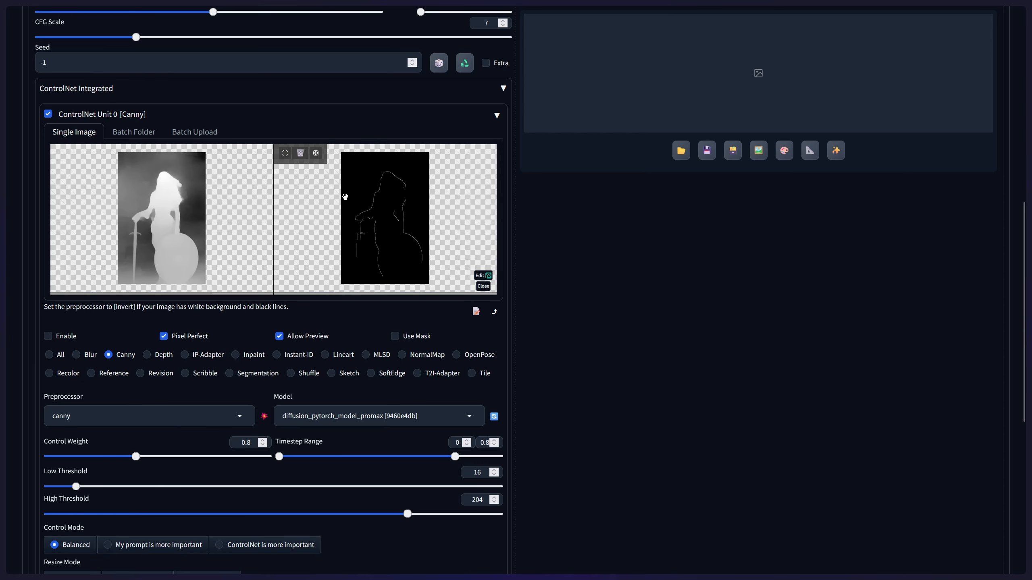
pyautogui.scroll(-5, 317, 312)
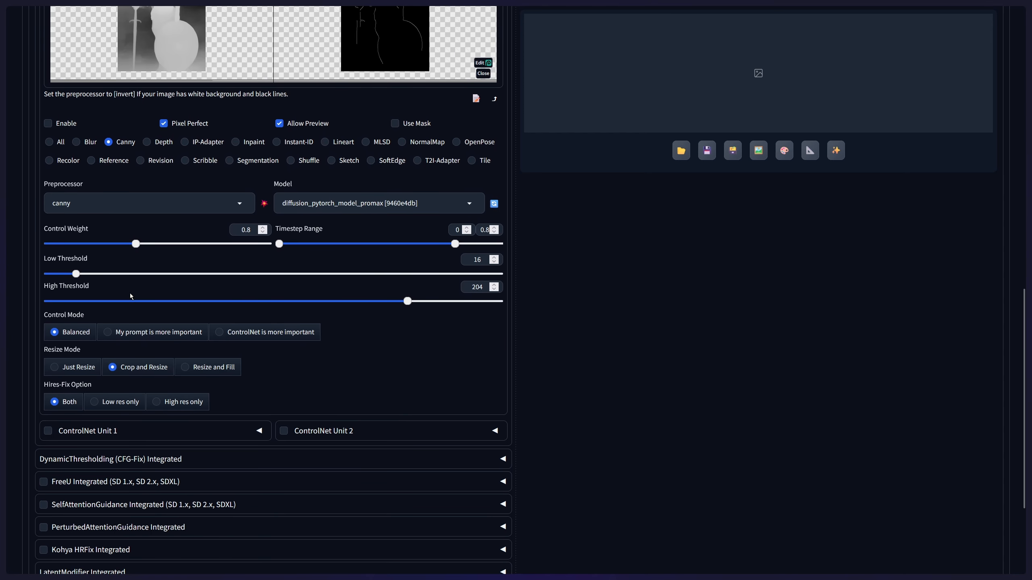
pyautogui.scroll(1, 403, 306)
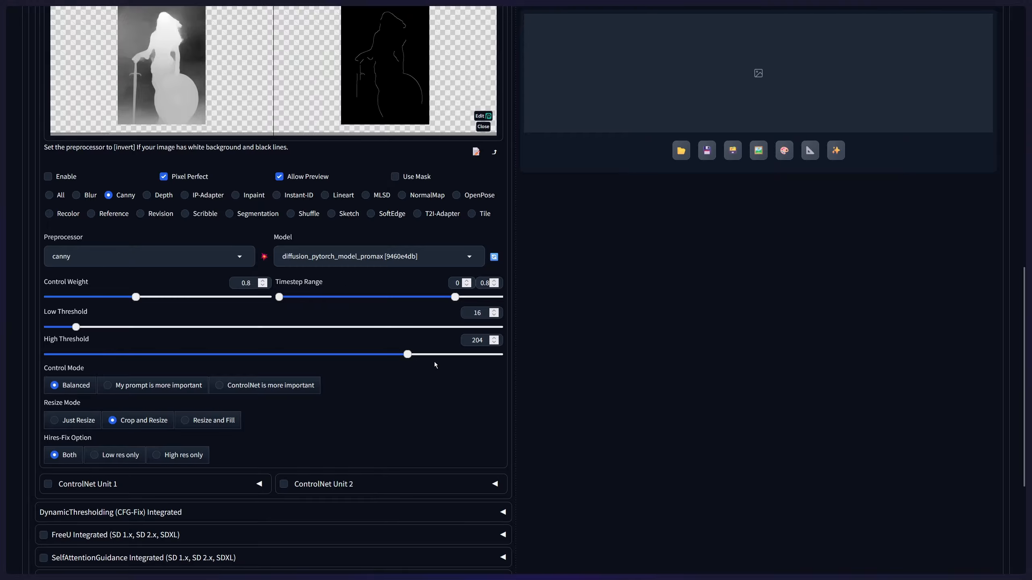
pyautogui.scroll(1, 440, 356)
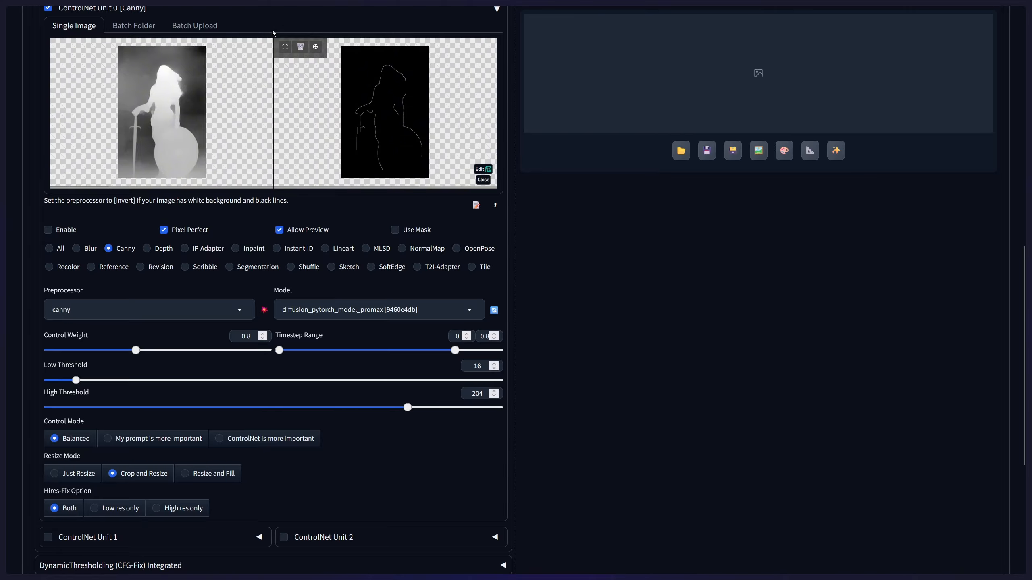
pyautogui.scroll(9, 646, 288)
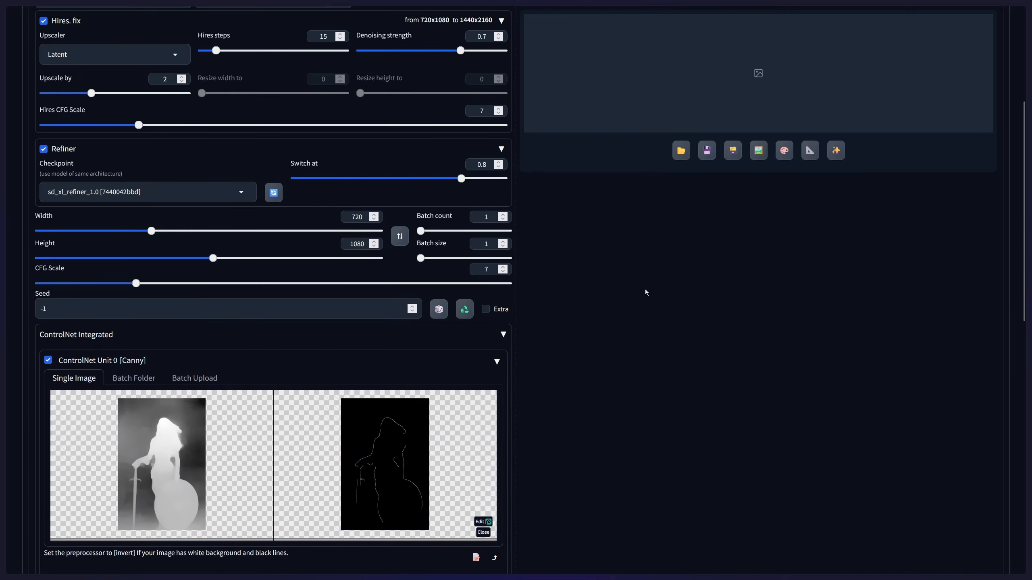
pyautogui.scroll(-10, 500, 236)
pyautogui.scroll(4, 500, 236)
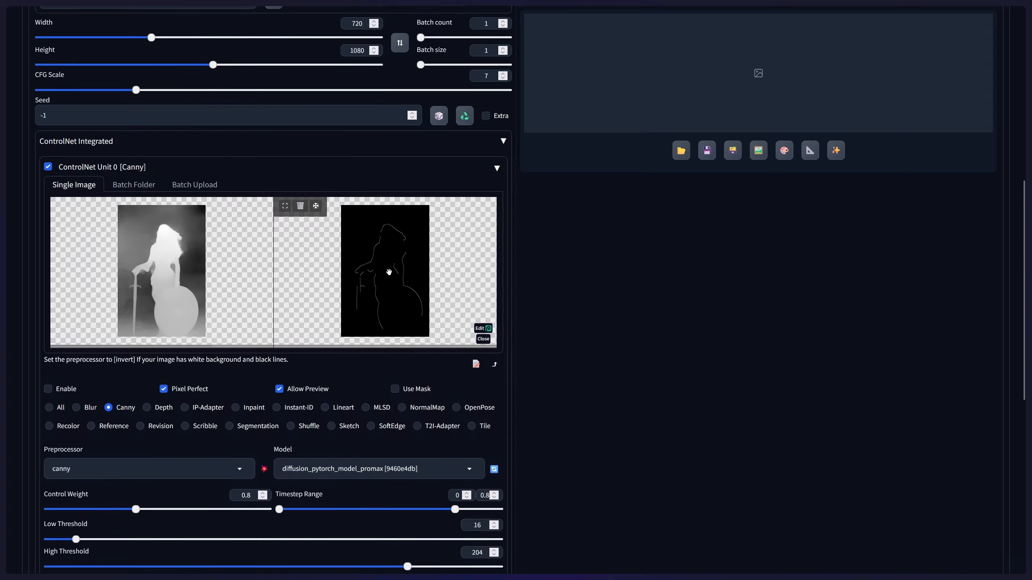
# - Check the Canny edge preview at full size, and set the low threshold to 3 and the high threshold to 253
pyautogui.click(293, 203)
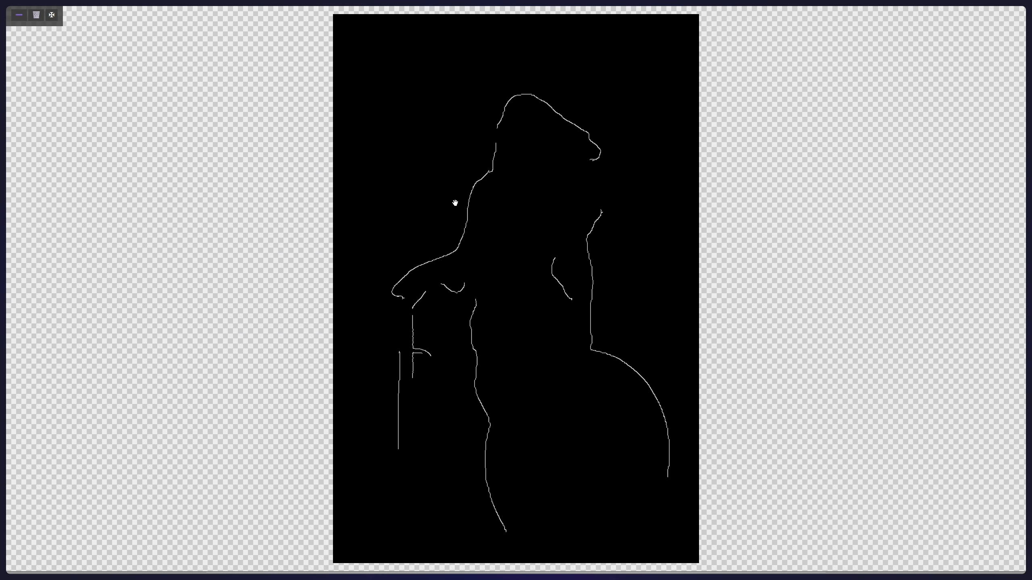
pyautogui.click(18, 16)
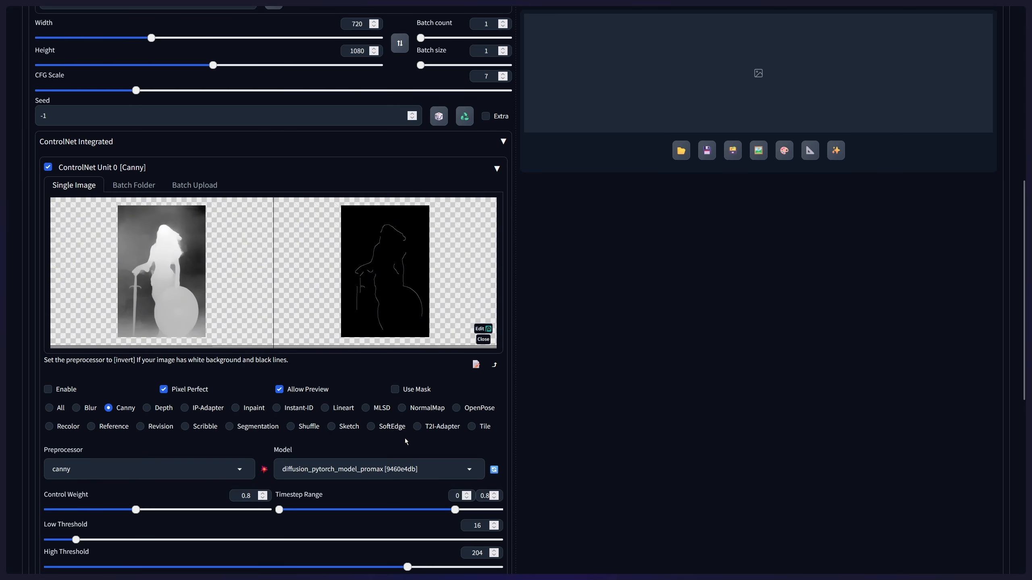
pyautogui.scroll(-3, 392, 433)
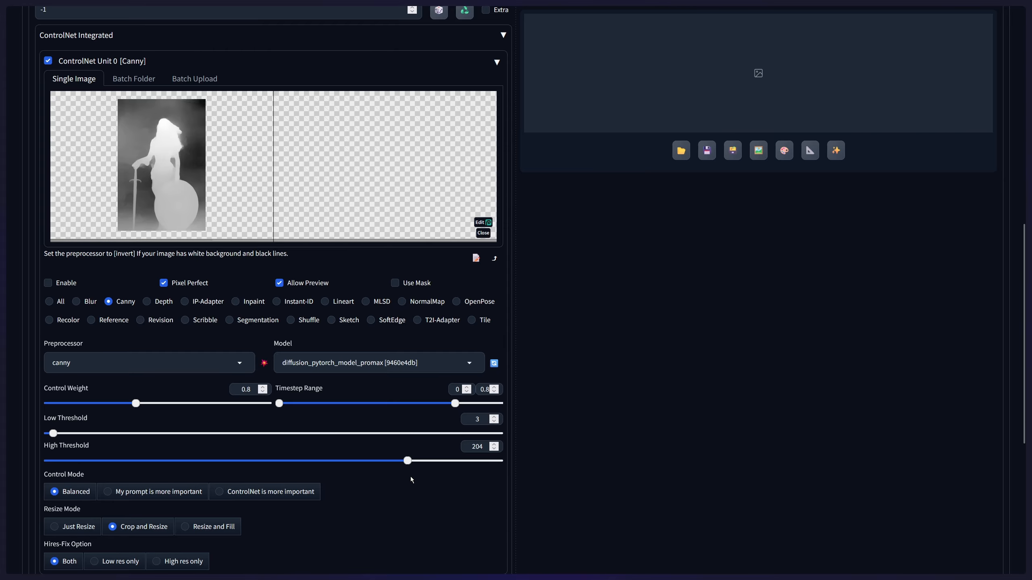
pyautogui.moveTo(409, 466); pyautogui.dragTo(446, 475)
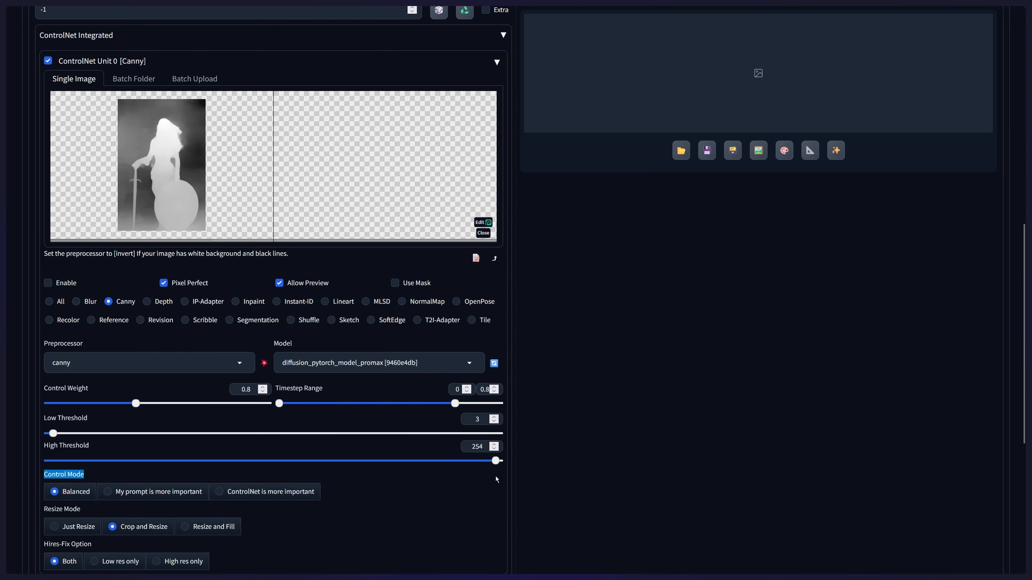
pyautogui.click(252, 440)
# - Rerun the canny preprocessor in ControlNet Unit 0 and inspect the new edge preview at full size
pyautogui.scroll(1, 477, 480)
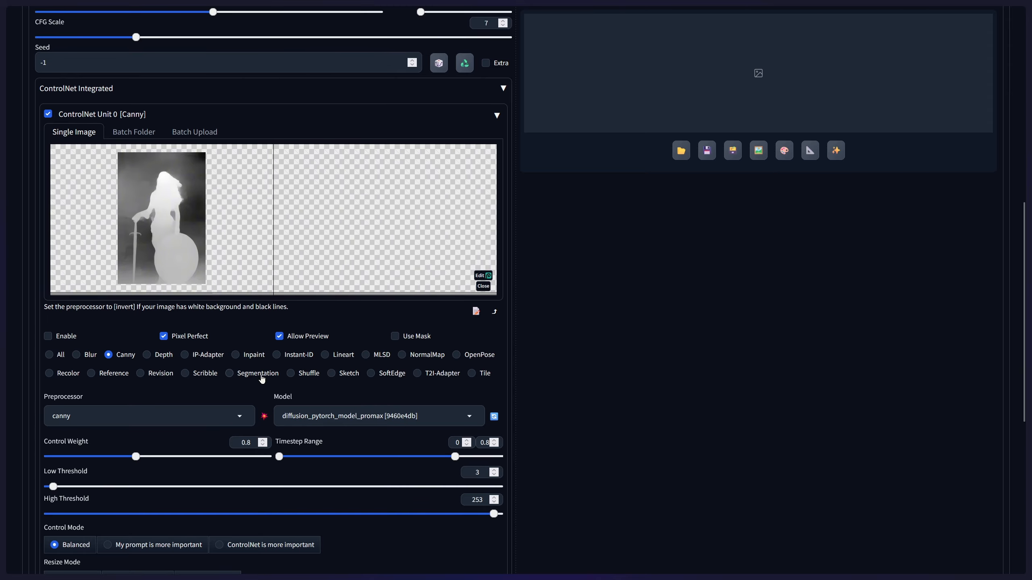
pyautogui.scroll(-1, 286, 431)
pyautogui.scroll(-3, 286, 431)
pyautogui.click(264, 260)
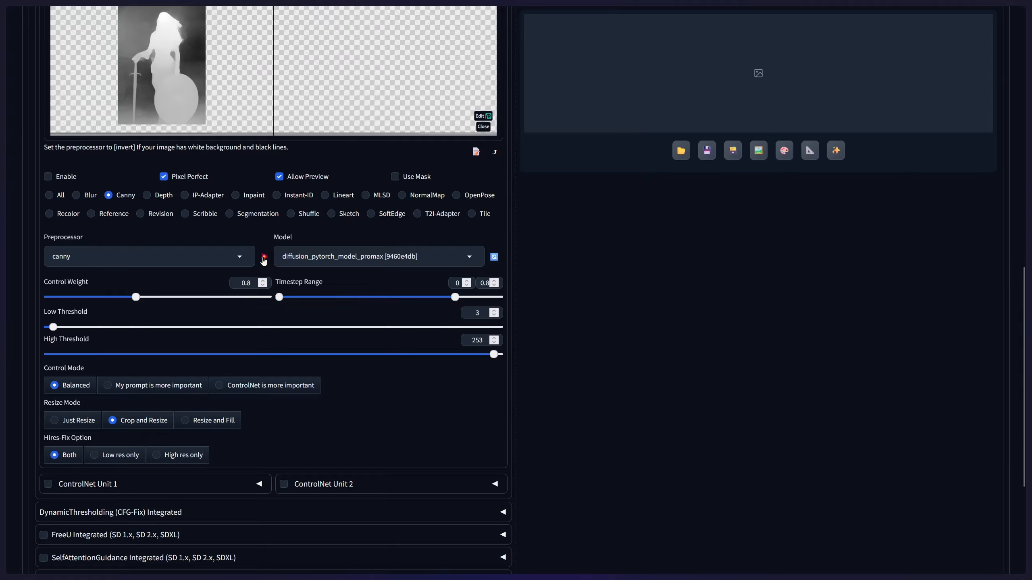
pyautogui.scroll(4, 337, 328)
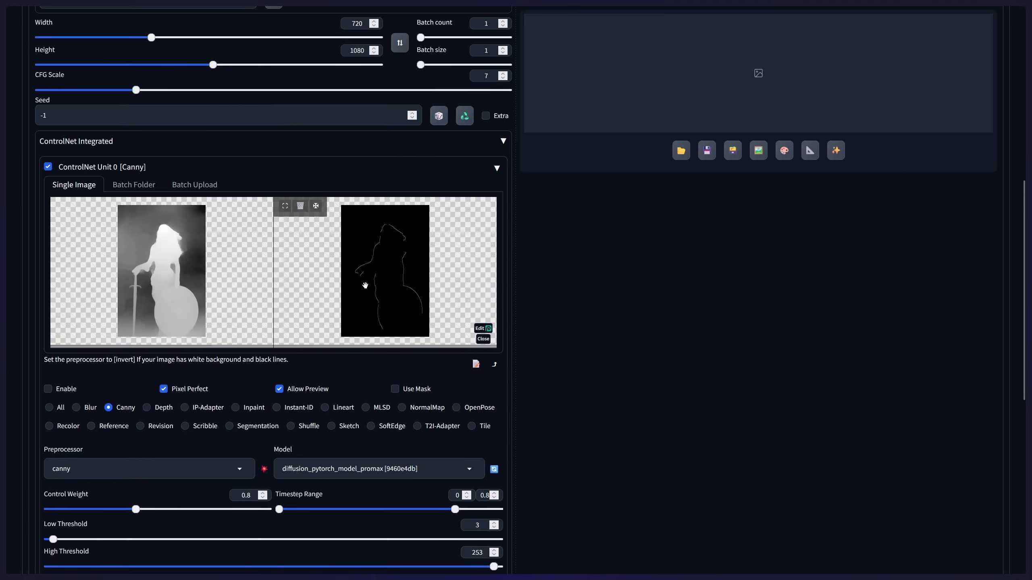
pyautogui.click(294, 214)
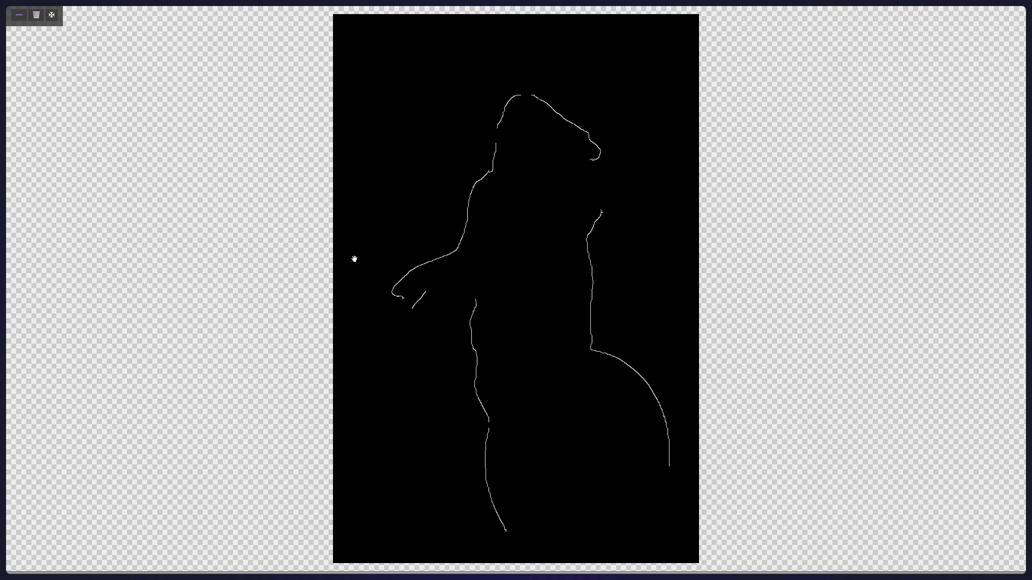
pyautogui.click(17, 16)
# - Generate the solar paladin image and view both the in-progress and finished results at full size
pyautogui.scroll(8, 599, 272)
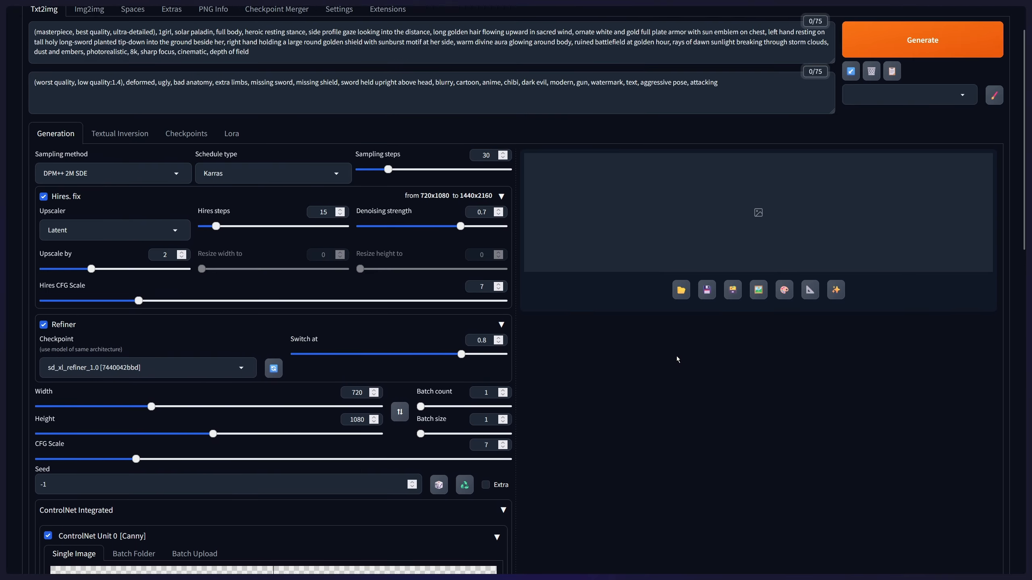
pyautogui.click(897, 94)
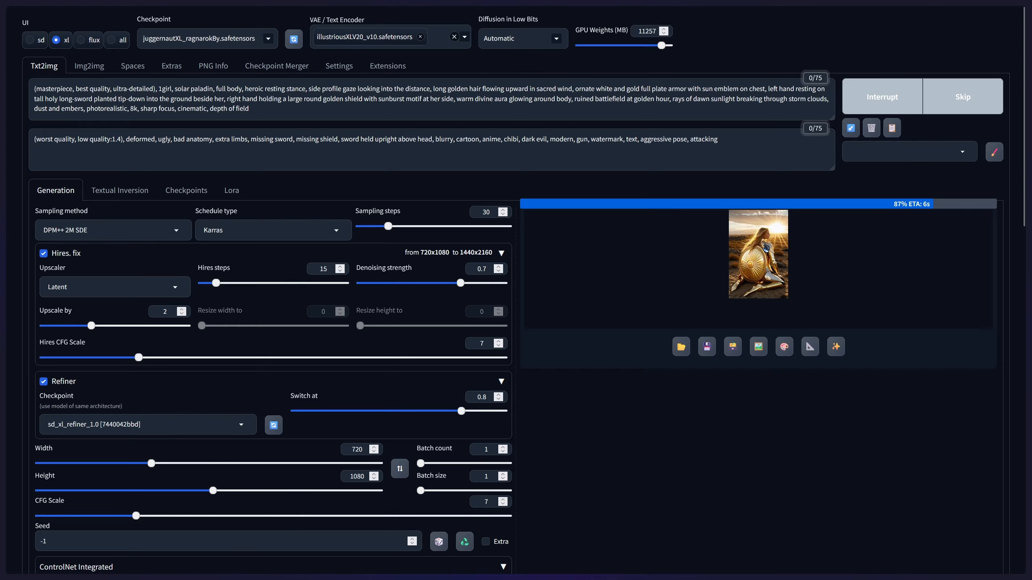
pyautogui.click(765, 247)
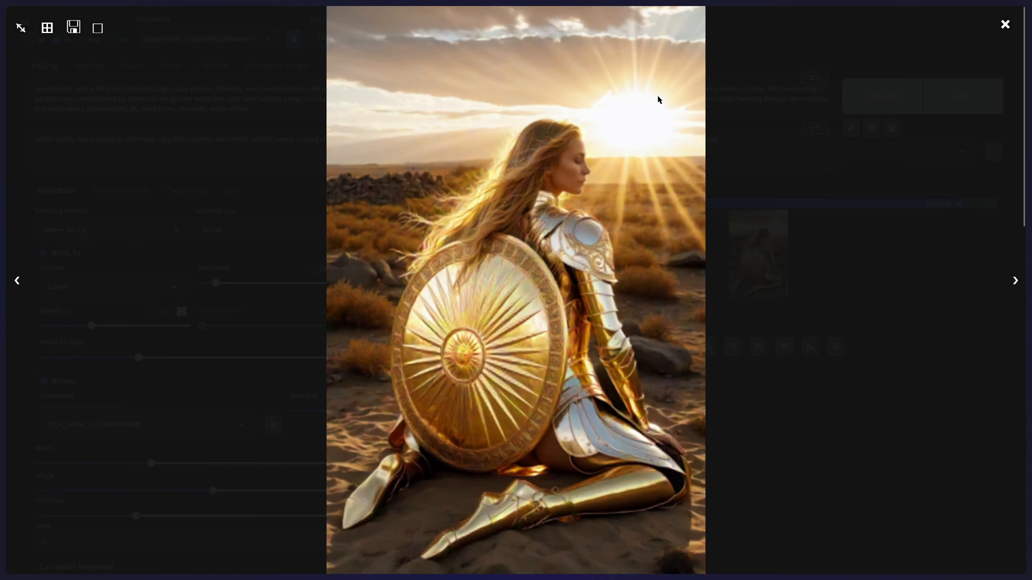
pyautogui.click(1005, 25)
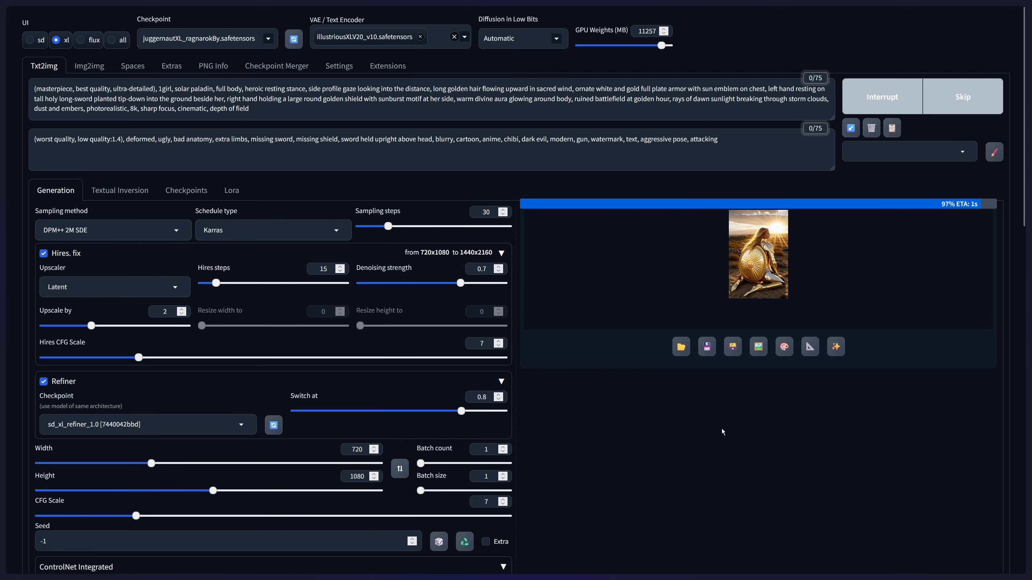
pyautogui.click(729, 249)
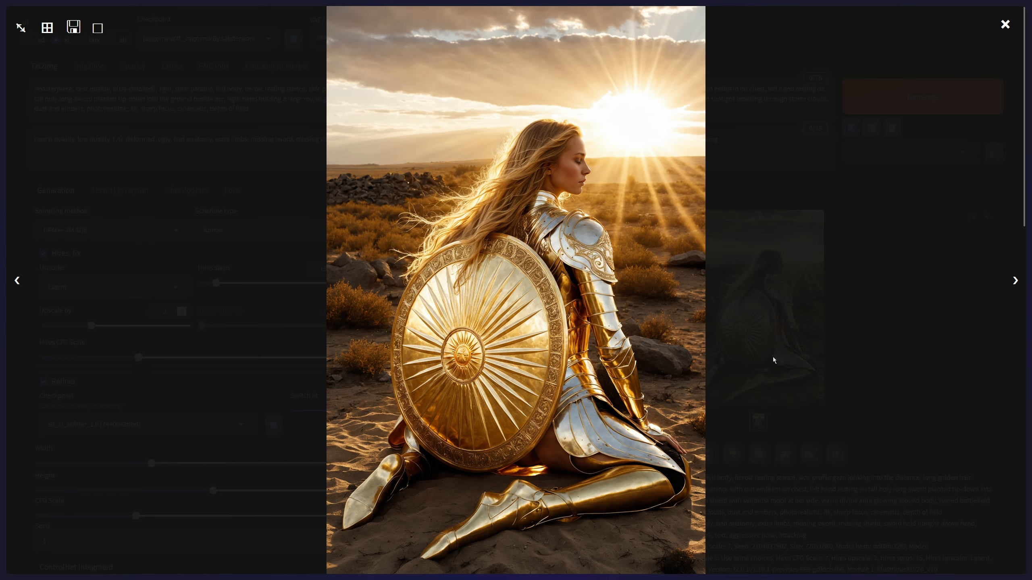
pyautogui.click(1004, 25)
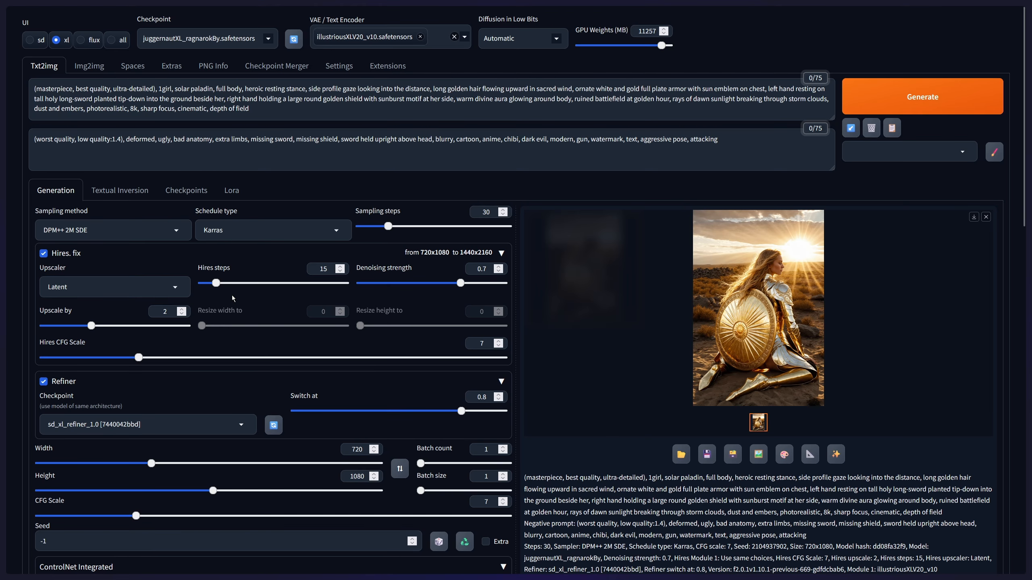
# - Review the Hires. fix and Refiner settings and reopen the finished paladin image at full size
pyautogui.scroll(-3, 233, 299)
pyautogui.scroll(2, 163, 212)
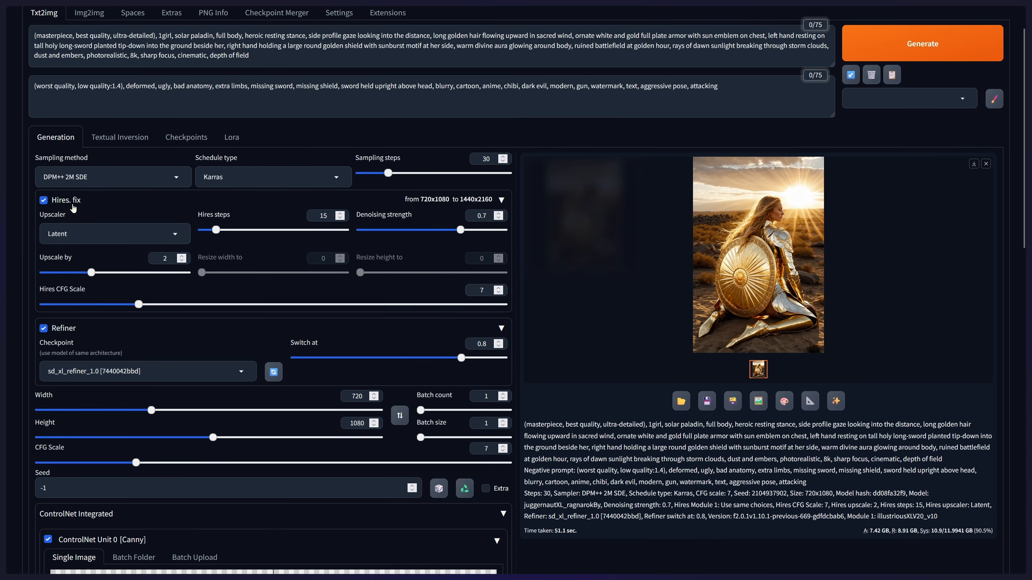
pyautogui.click(788, 198)
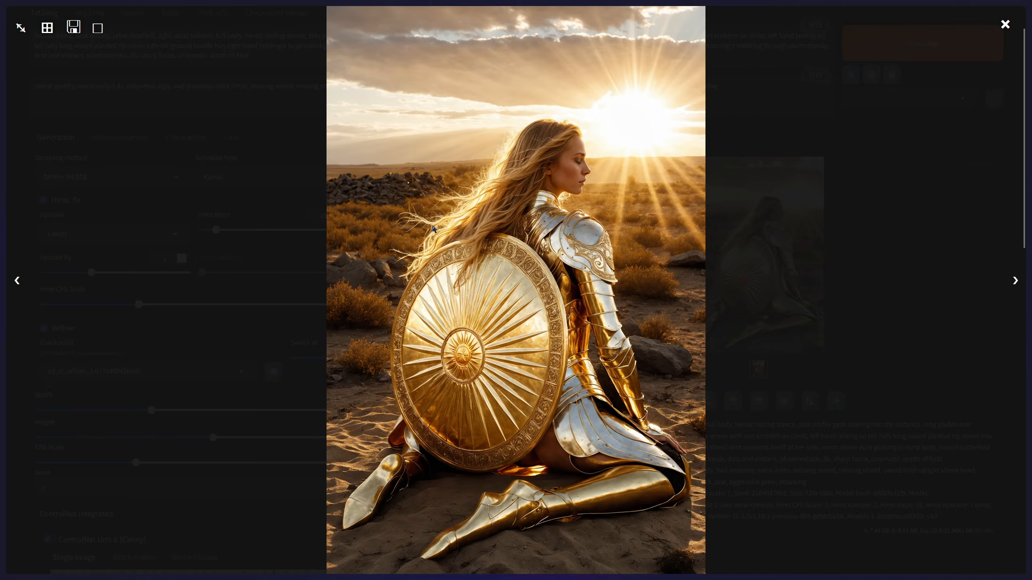
pyautogui.click(1006, 23)
# - Compare the generated paladin with the depth map, edge preview and ControlNet Unit 0 settings, restoring the depth map's fitted view
pyautogui.scroll(-3, 295, 307)
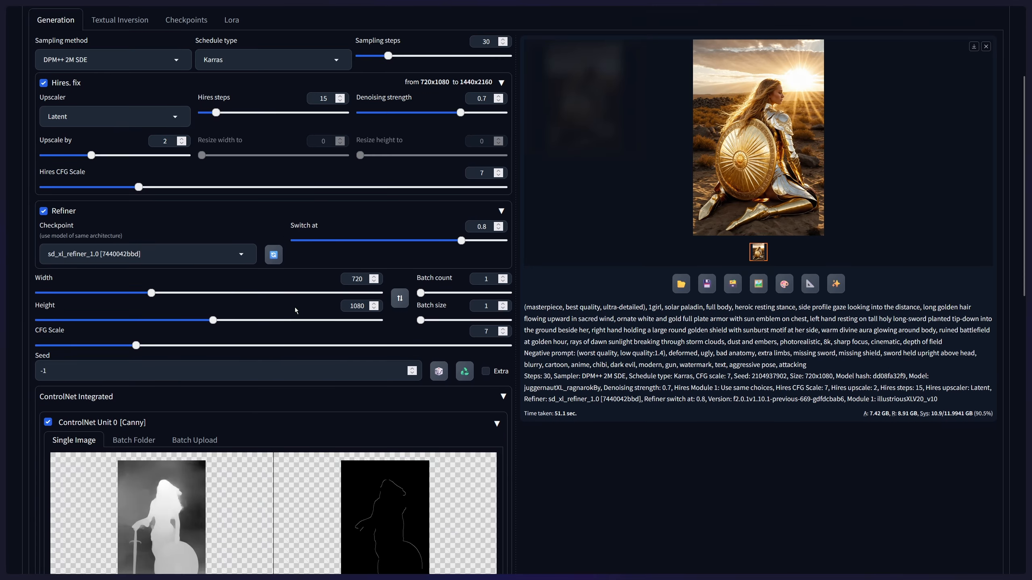
pyautogui.scroll(-4, 295, 307)
pyautogui.scroll(-5, 209, 354)
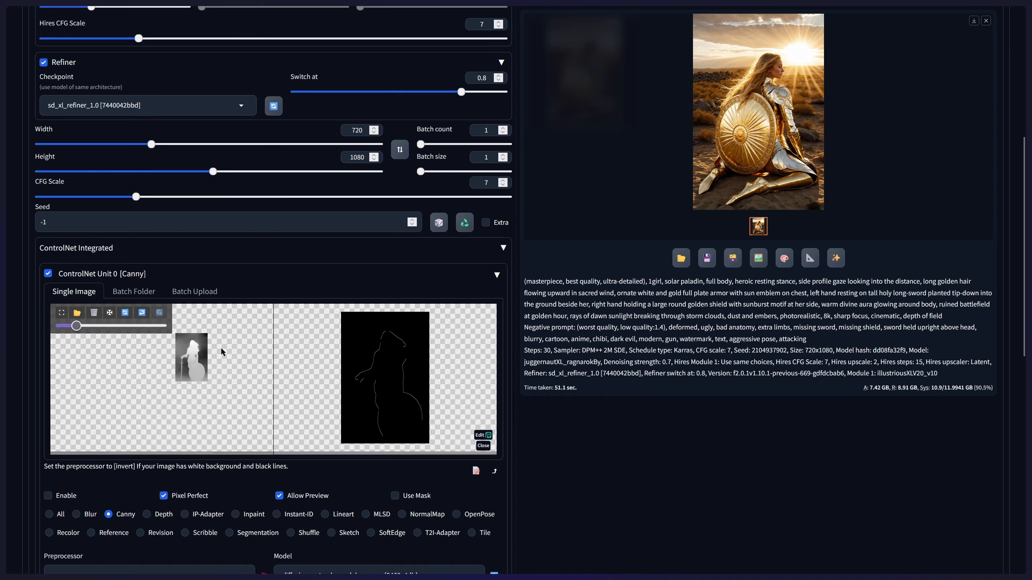
pyautogui.click(109, 315)
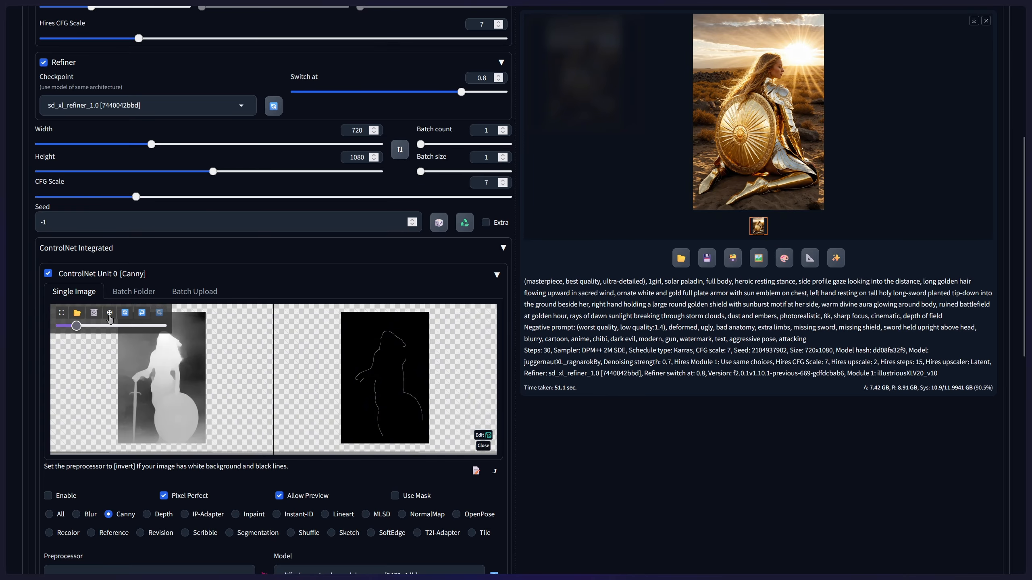
pyautogui.scroll(-4, 301, 461)
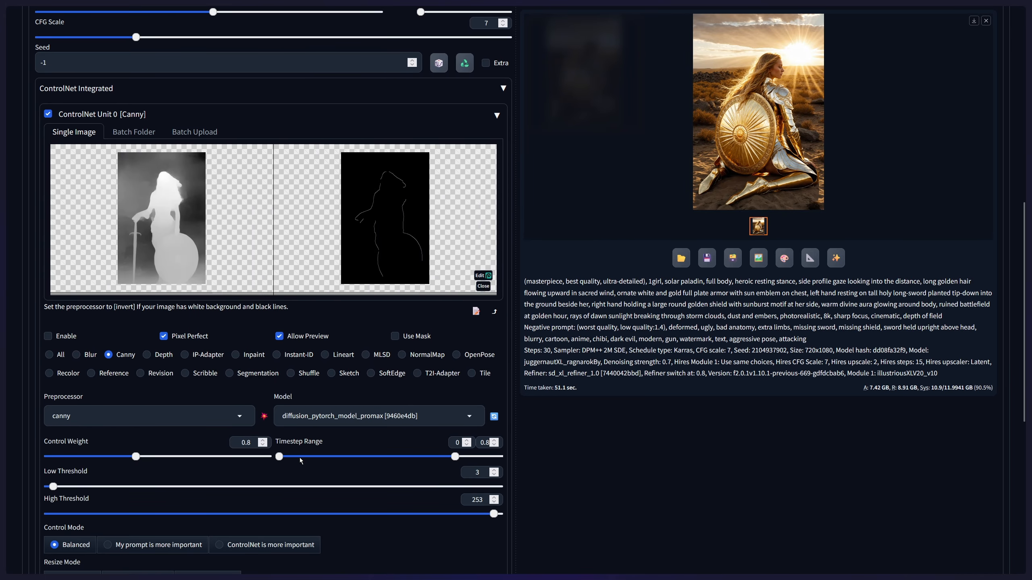
pyautogui.scroll(-3, 301, 461)
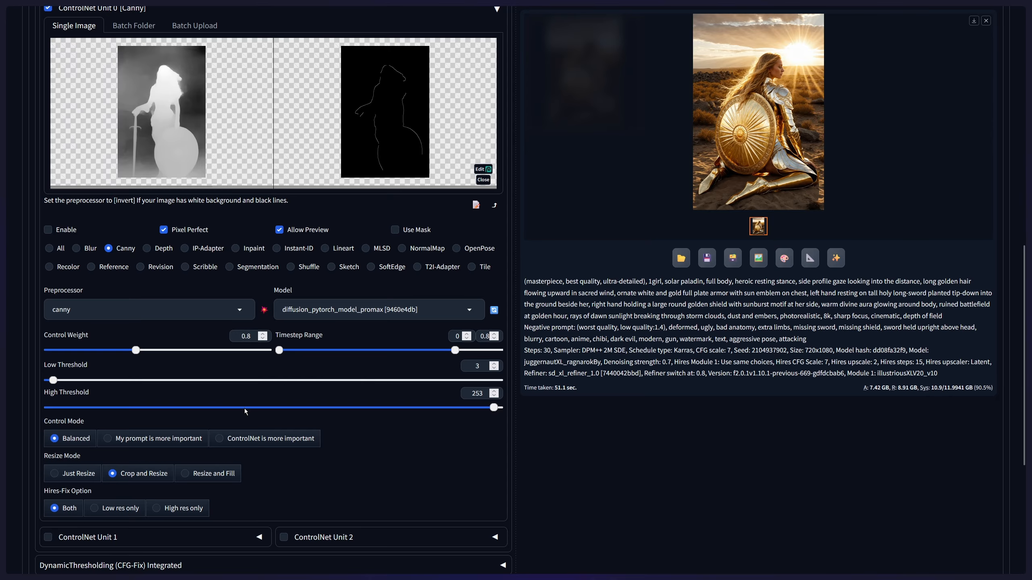
pyautogui.scroll(14, 507, 409)
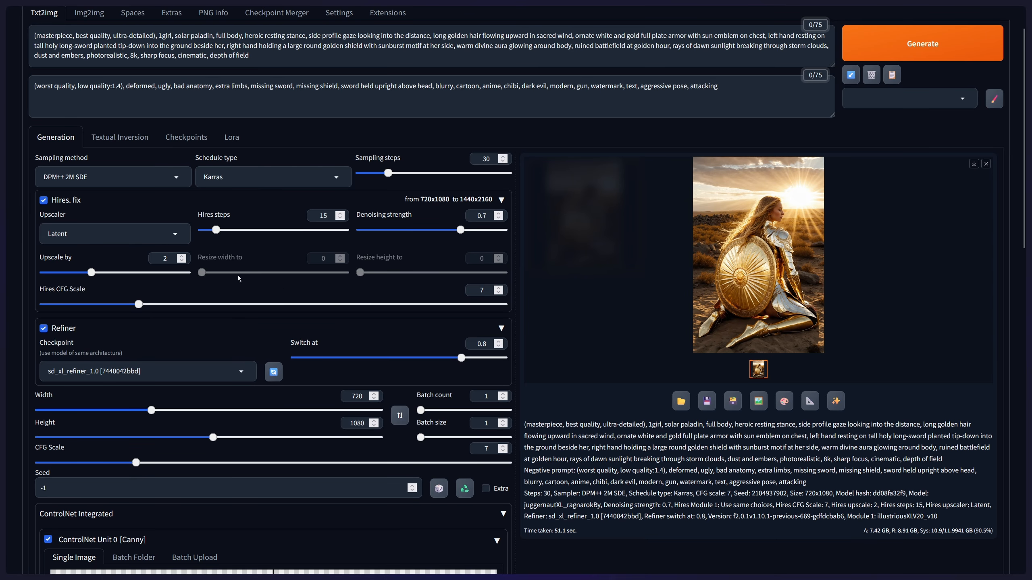
pyautogui.scroll(-8, 287, 231)
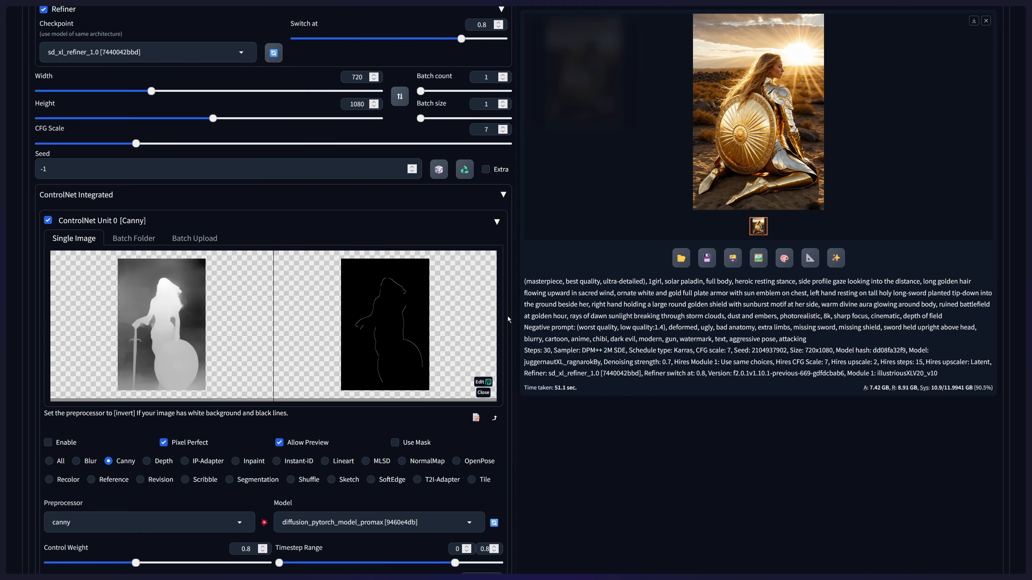
pyautogui.scroll(-10, 508, 319)
pyautogui.scroll(9, 528, 321)
pyautogui.scroll(-2, 562, 324)
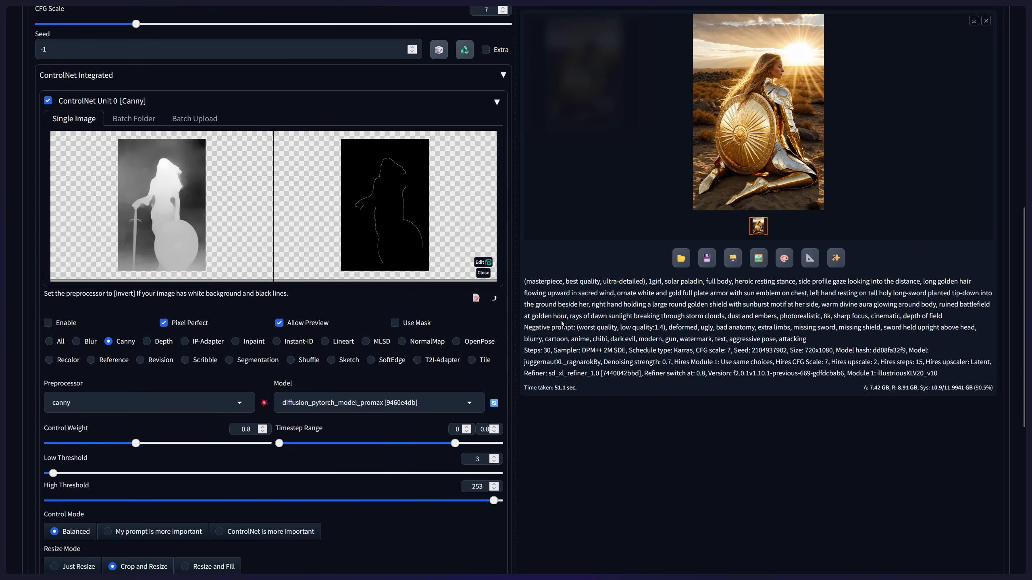
pyautogui.scroll(-5, 562, 323)
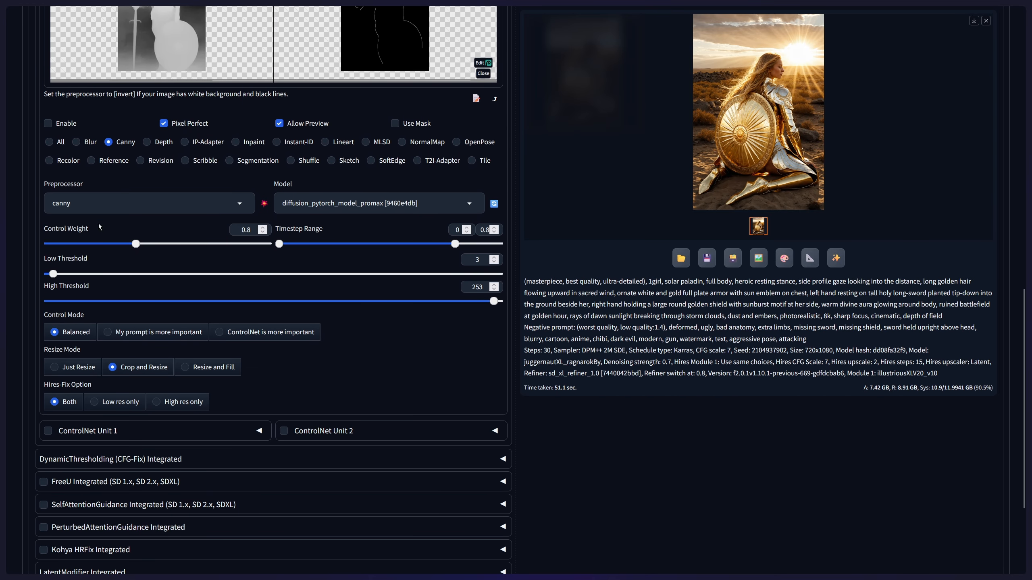
pyautogui.scroll(3, 462, 260)
pyautogui.scroll(-2, 462, 260)
pyautogui.moveTo(14, 311)
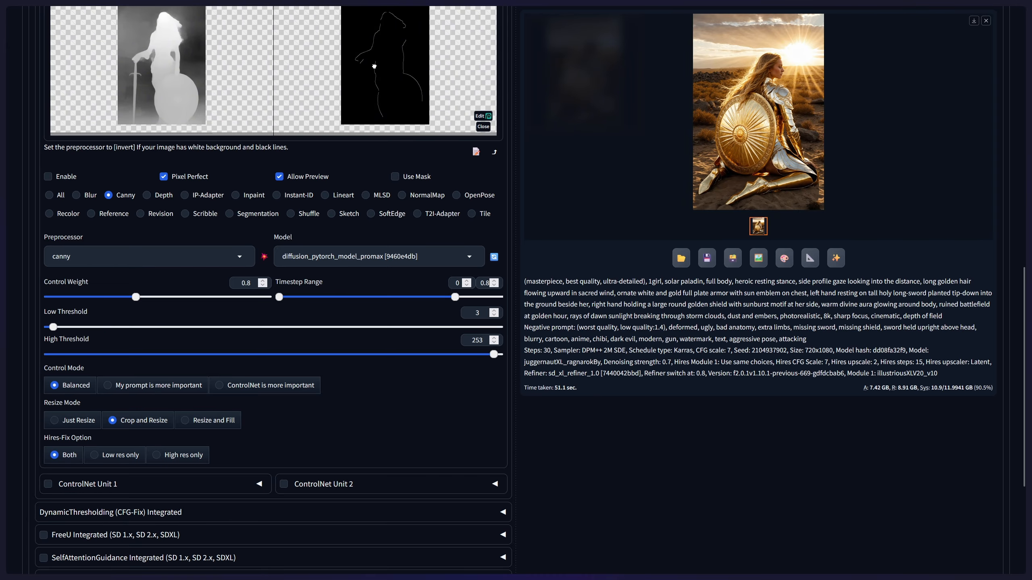
# - Examine the Canny outline of the figure, sword and shield at full size and check it against the threshold settings
pyautogui.scroll(4, 379, 87)
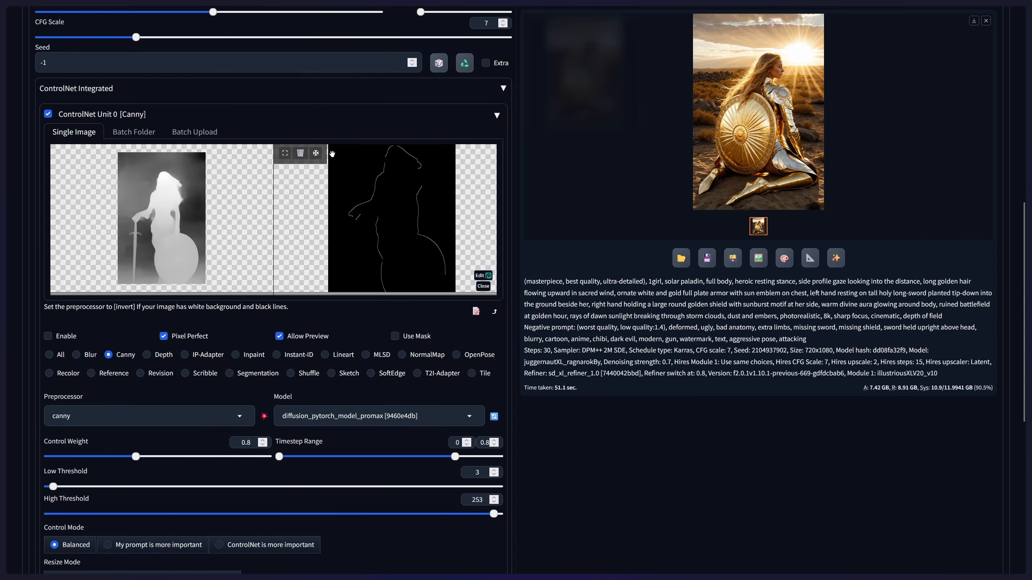
pyautogui.click(290, 158)
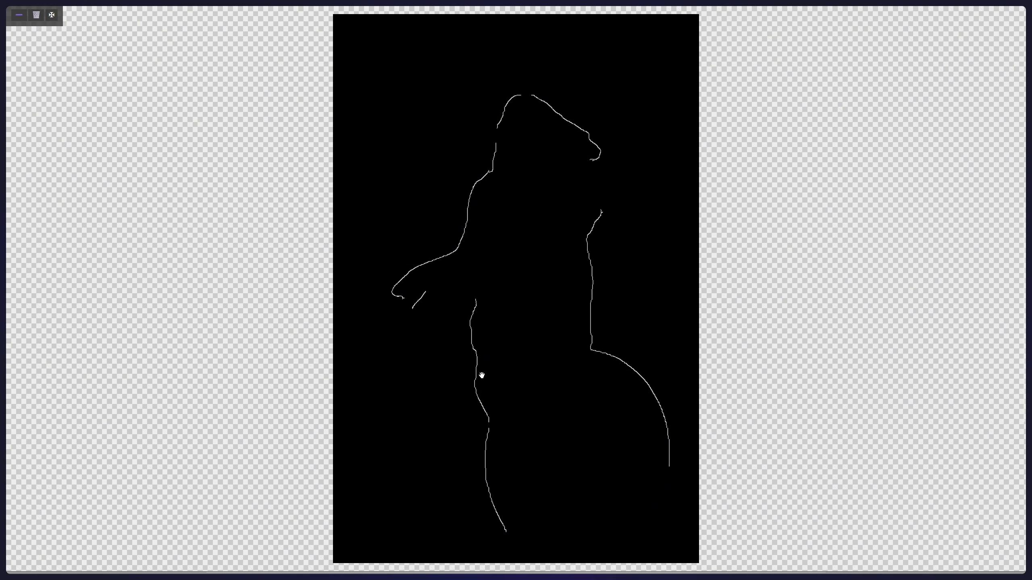
pyautogui.click(433, 285)
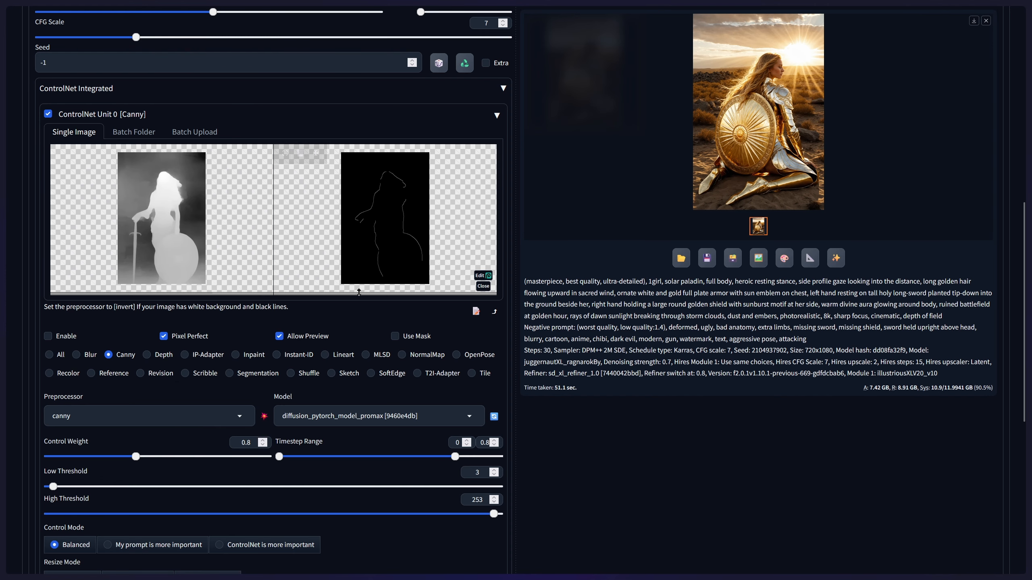
pyautogui.scroll(-4, 433, 406)
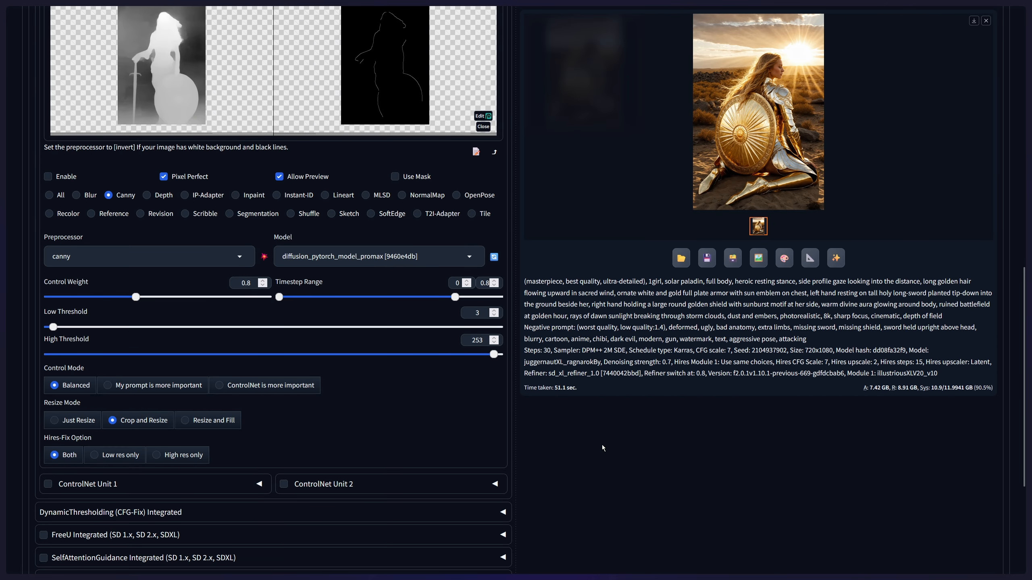
pyautogui.scroll(3, 288, 106)
pyautogui.click(286, 103)
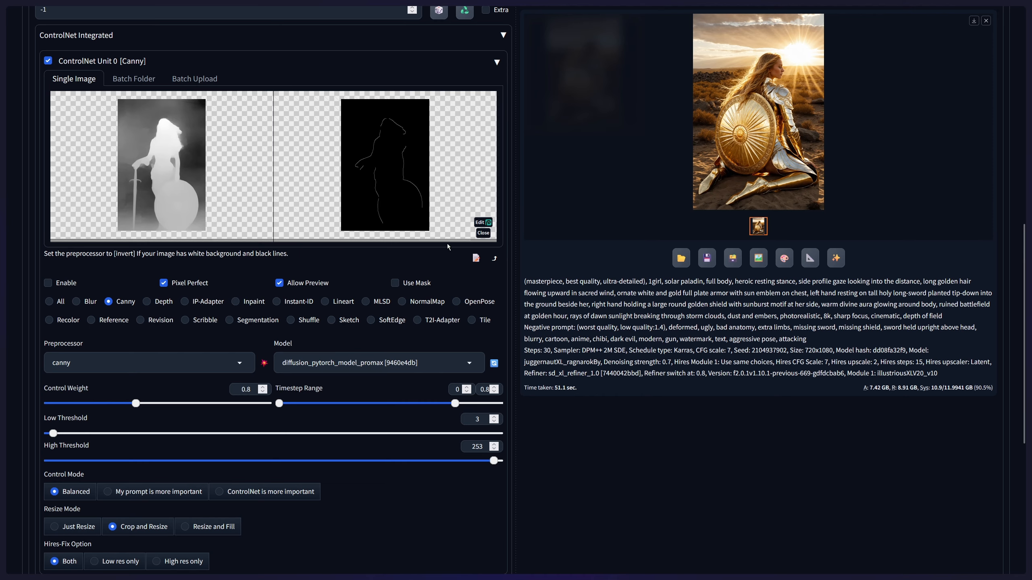
pyautogui.click(654, 520)
# - Set the Canny high threshold to 13 and rerun the preprocessor to view the edge preview at full size
pyautogui.moveTo(478, 463); pyautogui.dragTo(71, 473)
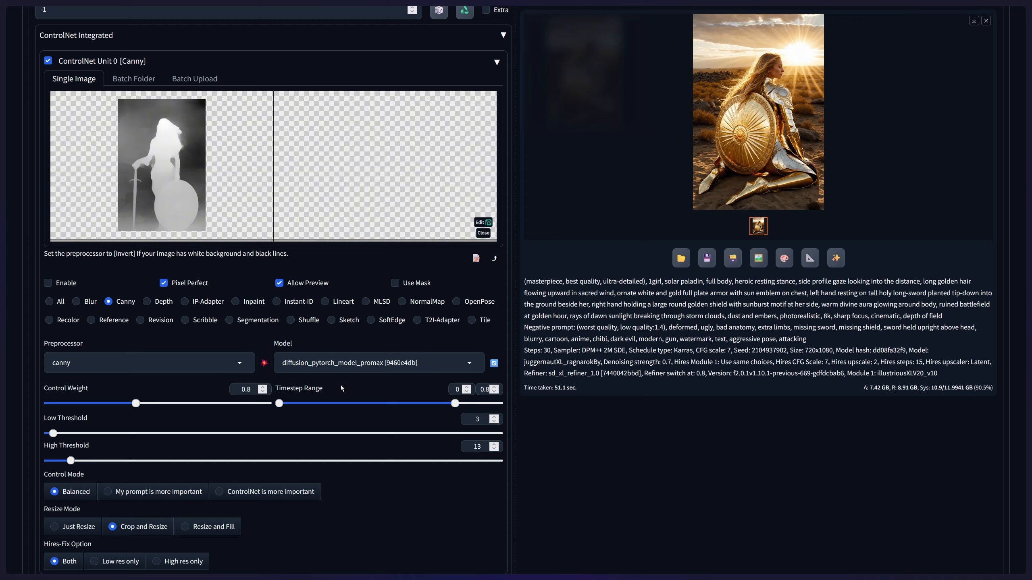
pyautogui.click(265, 366)
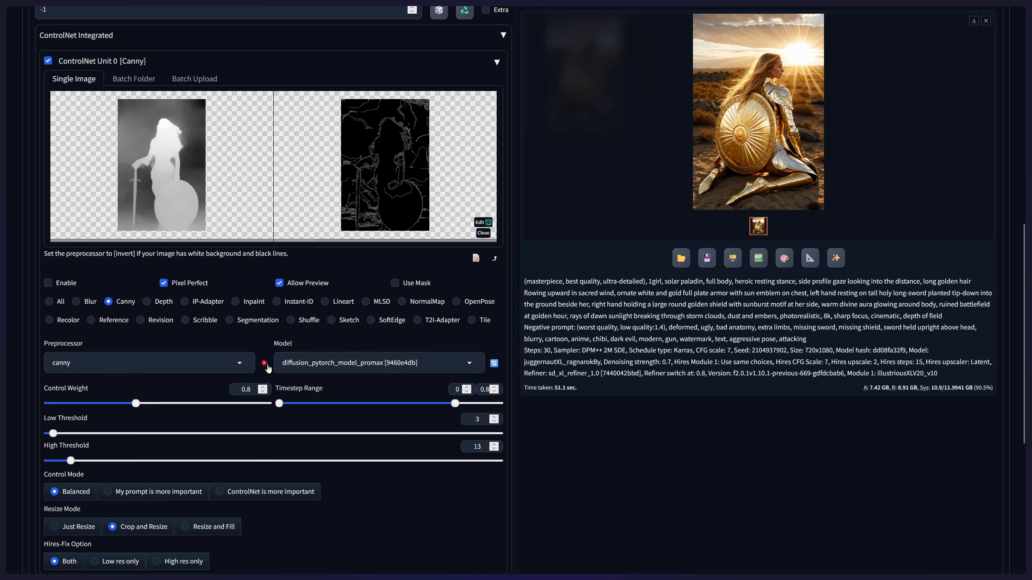
pyautogui.moveTo(377, 154)
pyautogui.click(285, 100)
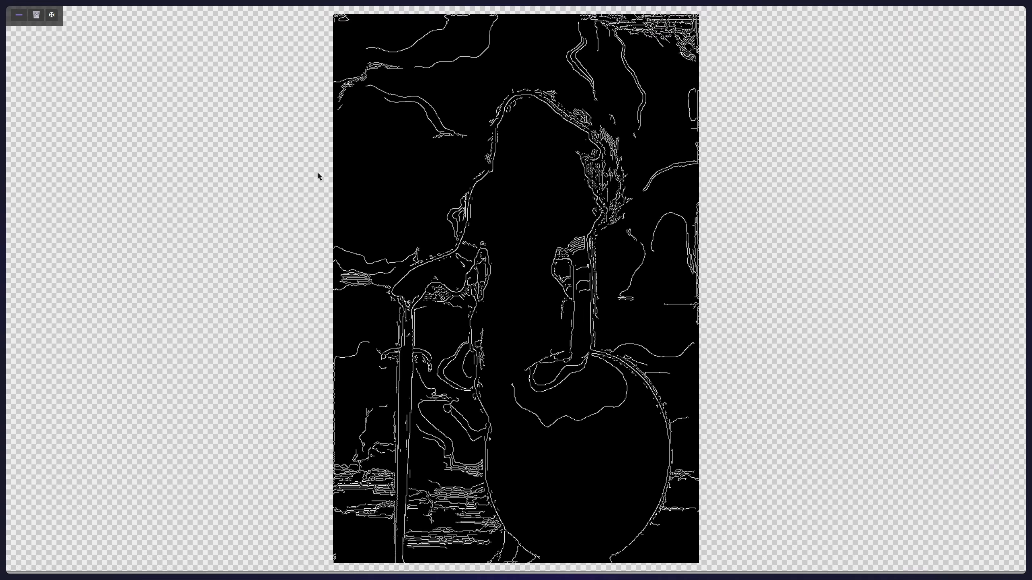
# - Set the Canny high threshold to 29 and rerun the preprocessor, checking the resulting edge preview at full size
pyautogui.click(19, 15)
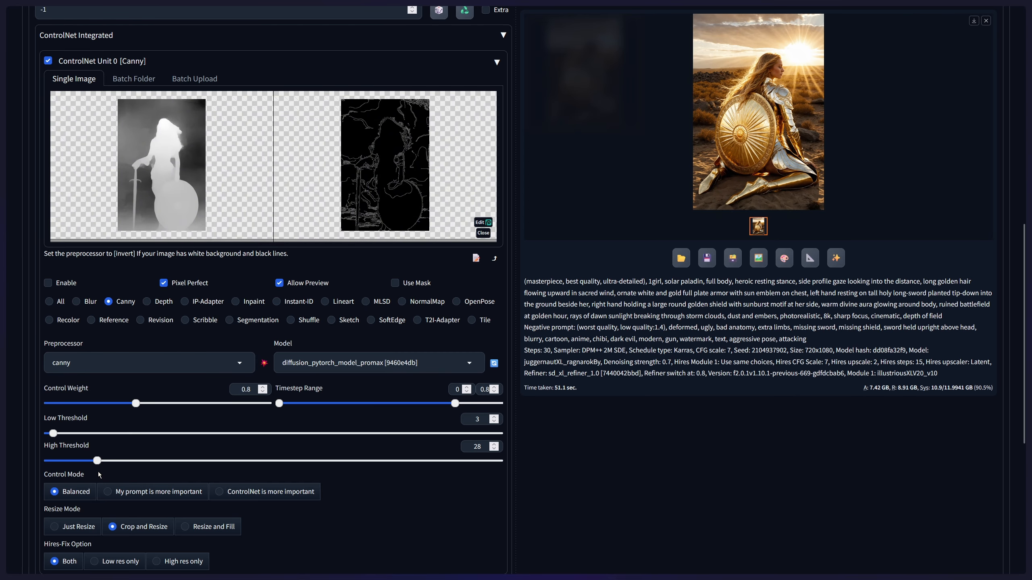
pyautogui.moveTo(98, 461); pyautogui.dragTo(99, 461)
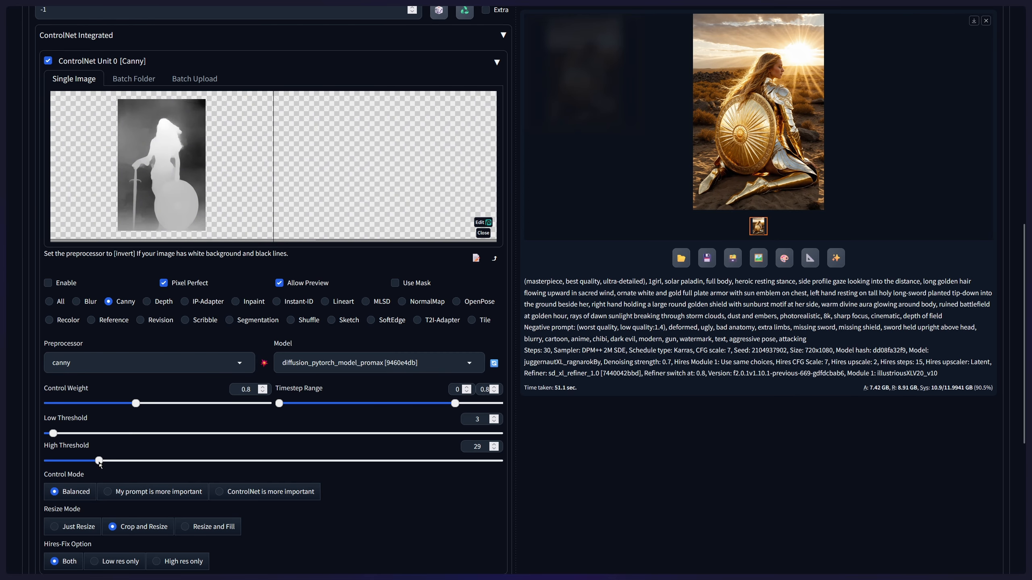
pyautogui.click(264, 363)
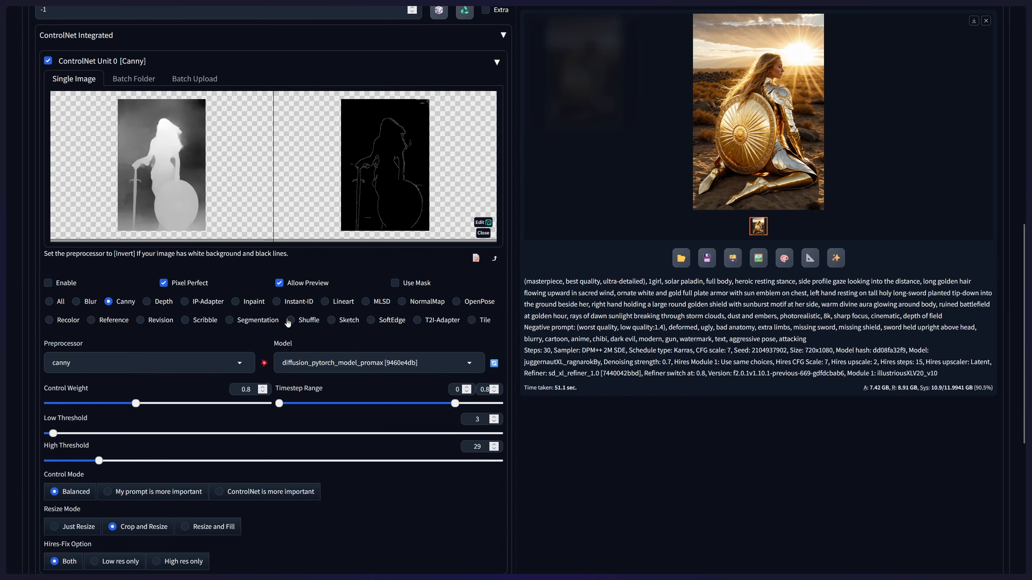
pyautogui.click(285, 100)
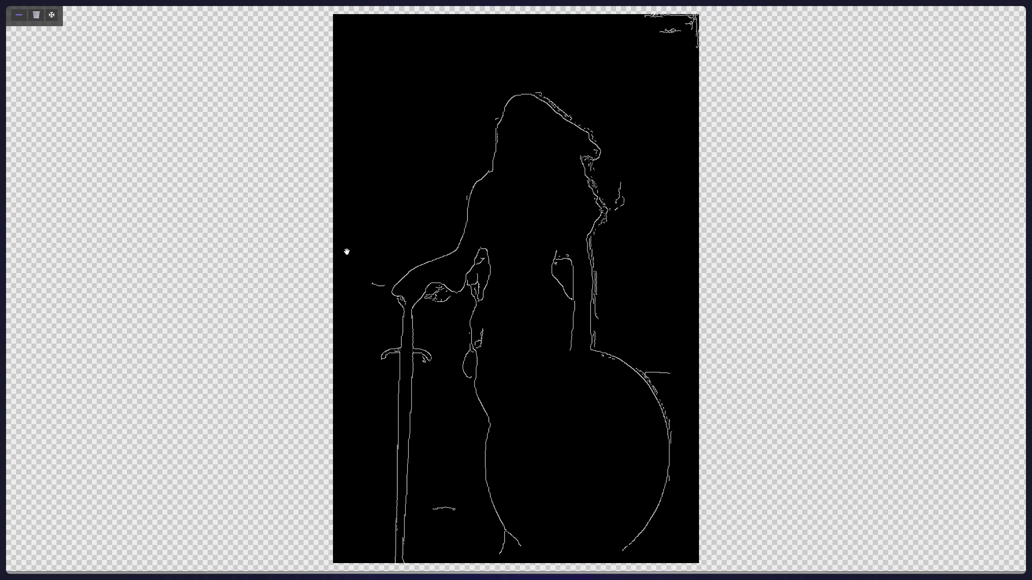
pyautogui.click(19, 15)
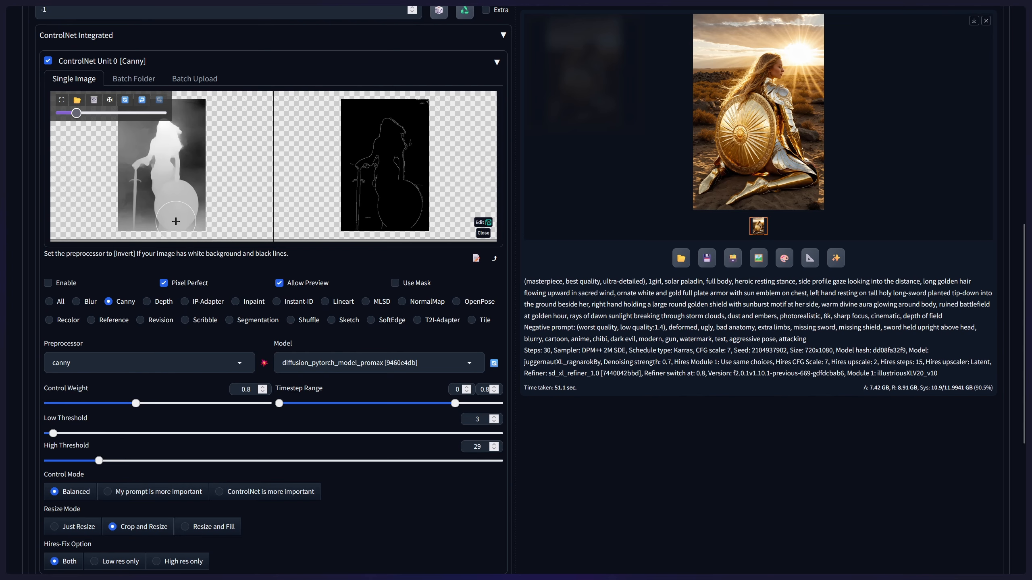
# - Compare the shield and sword base in the depth map with the same area of the edge preview
pyautogui.scroll(5, 173, 226)
pyautogui.scroll(2, 174, 226)
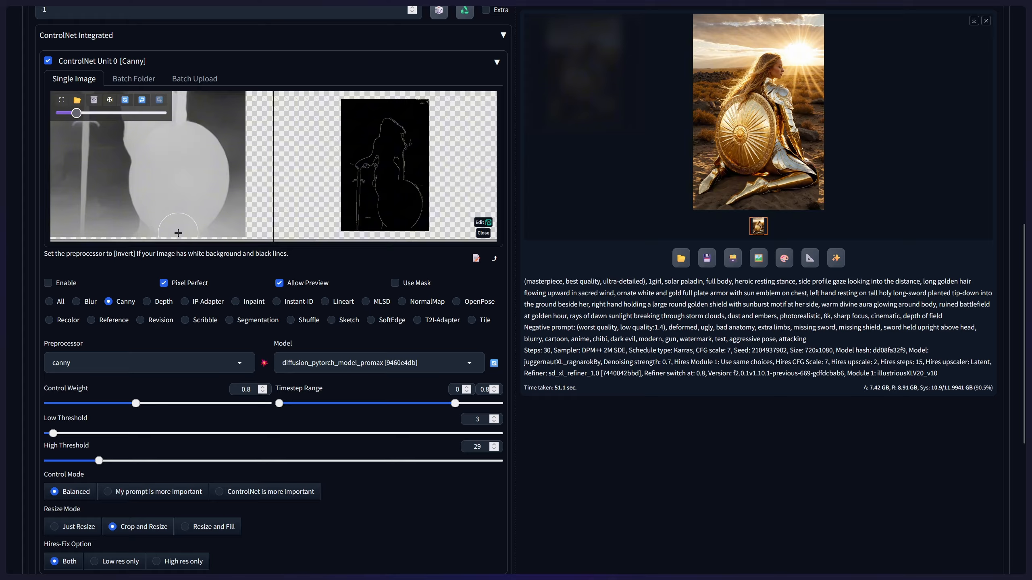
pyautogui.scroll(2, 397, 235)
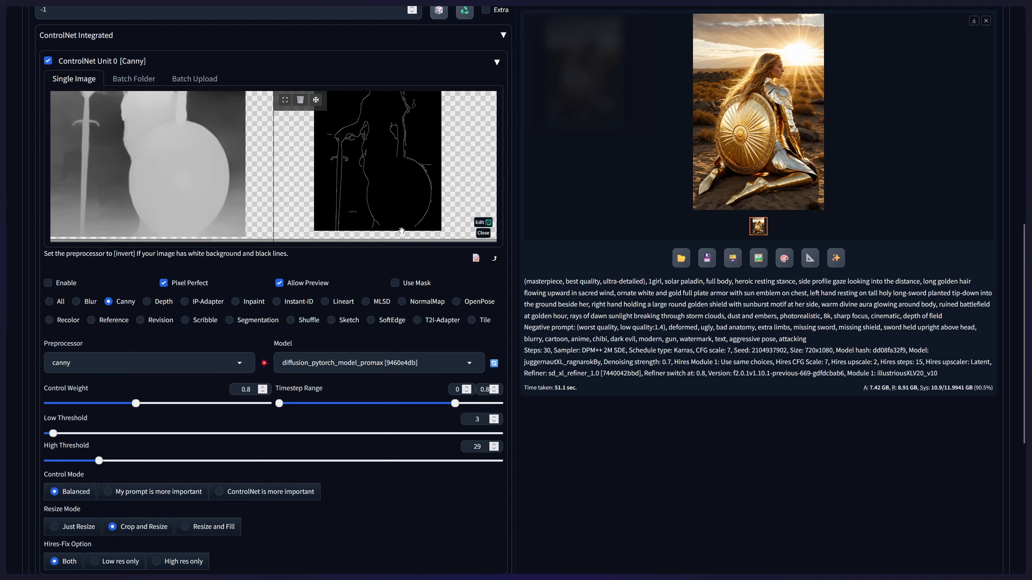
pyautogui.scroll(1, 397, 235)
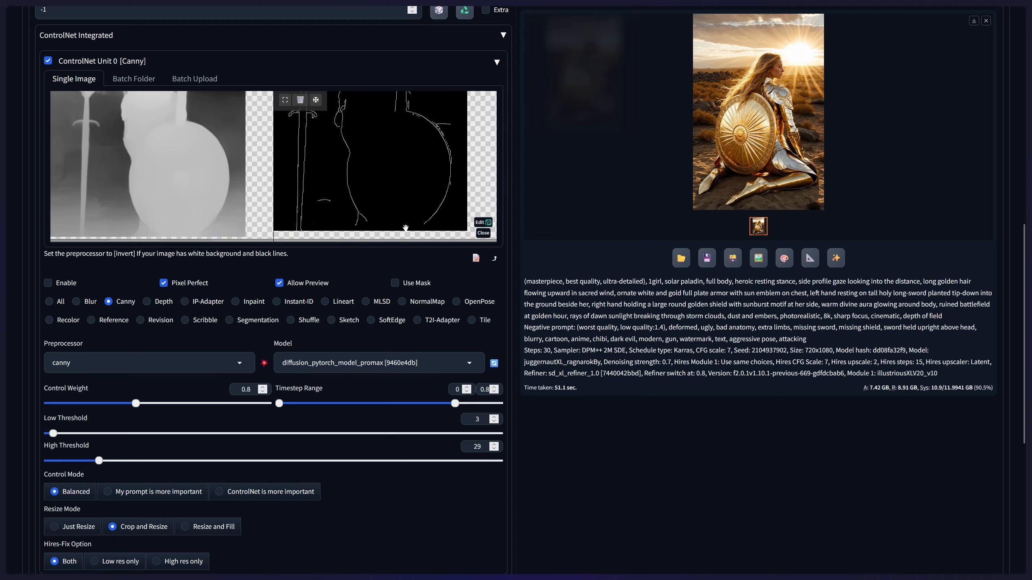
pyautogui.scroll(-1, 388, 216)
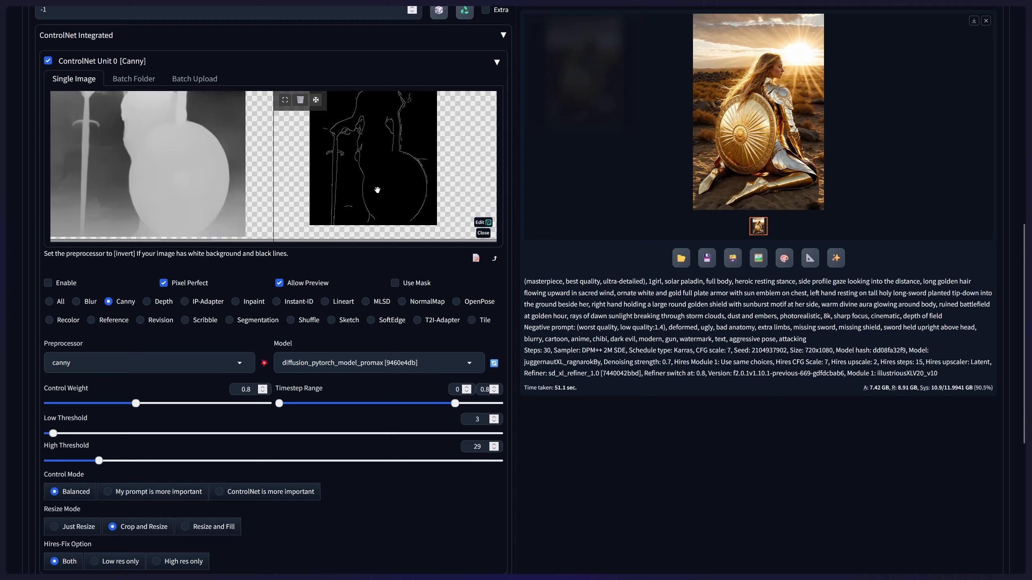
pyautogui.scroll(-1, 364, 142)
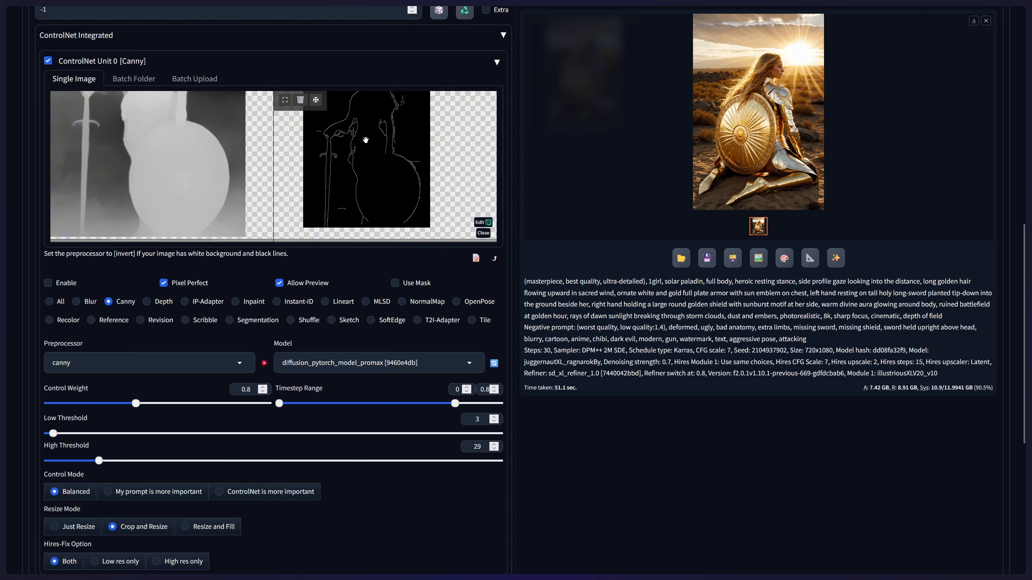
# - Raise the Canny high threshold to 236 and rerun the preprocessor, checking the outline at full size
pyautogui.moveTo(102, 461); pyautogui.dragTo(465, 464)
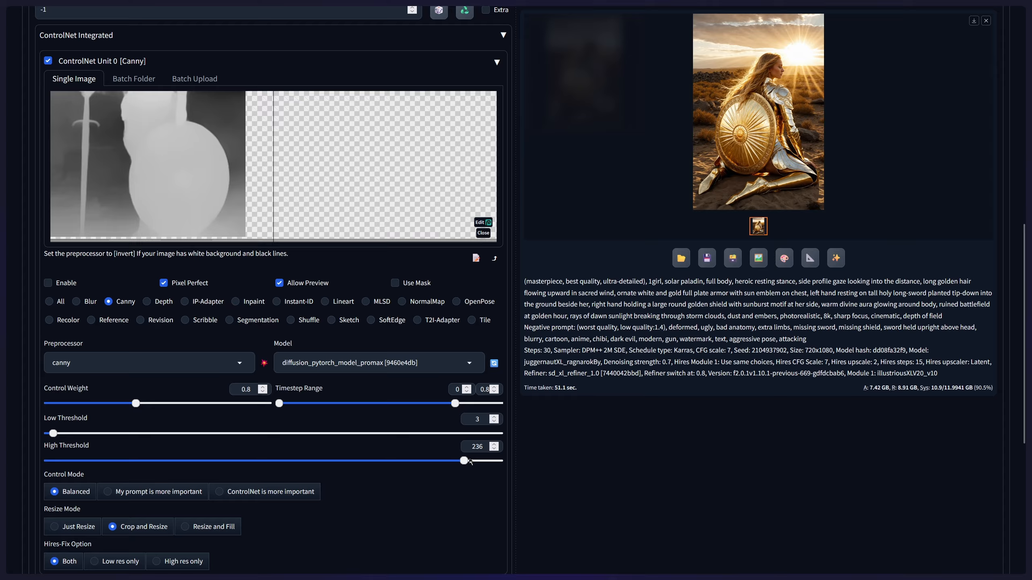
pyautogui.click(264, 361)
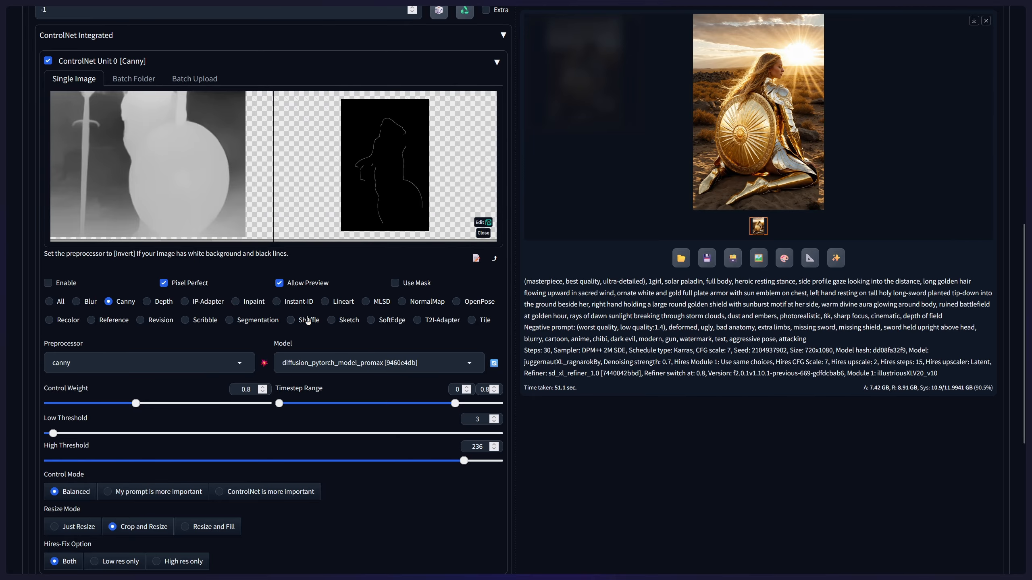
pyautogui.click(286, 100)
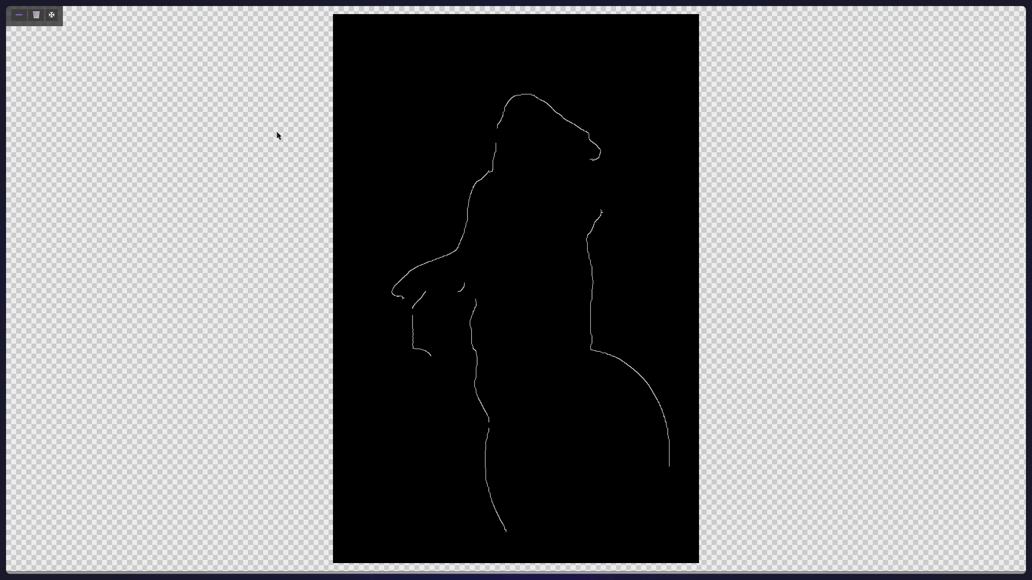
pyautogui.click(18, 15)
# - Set the Canny high threshold to 37, rerun the preprocessor and inspect the figure, sword and shield outline at full size
pyautogui.moveTo(463, 460); pyautogui.dragTo(122, 461)
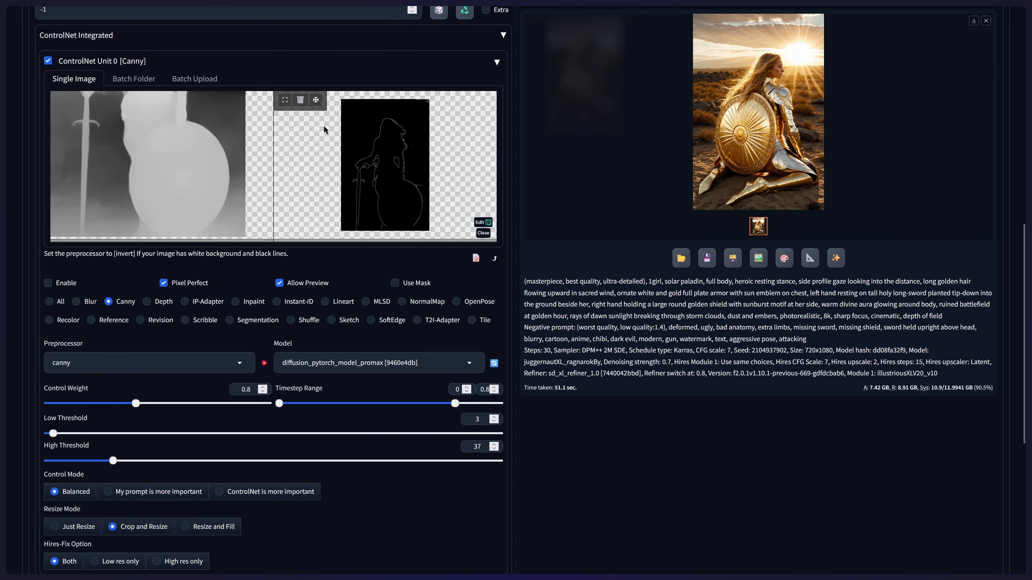
pyautogui.click(285, 100)
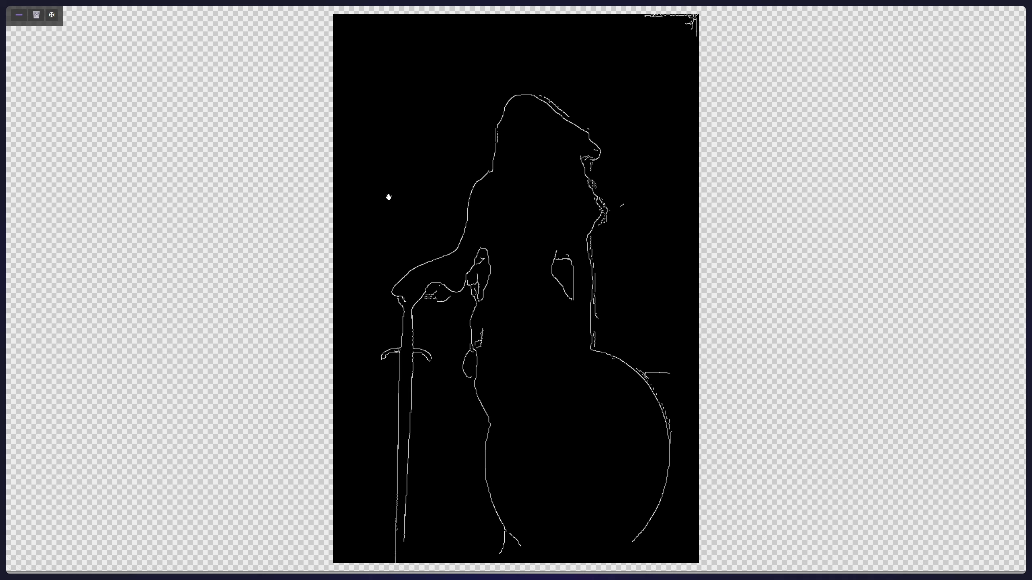
pyautogui.click(15, 17)
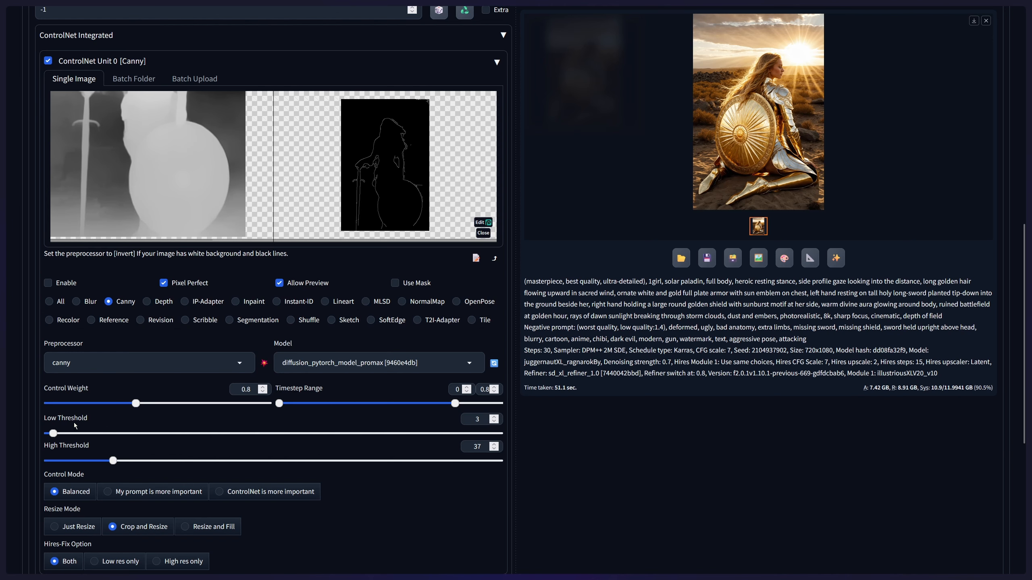
pyautogui.scroll(-1, 101, 421)
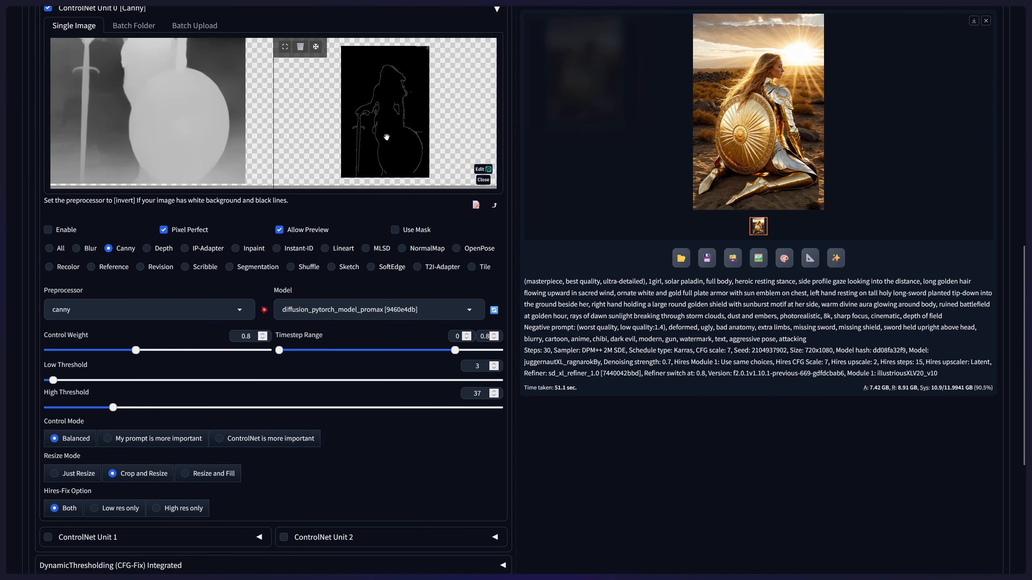
pyautogui.scroll(1, 271, 299)
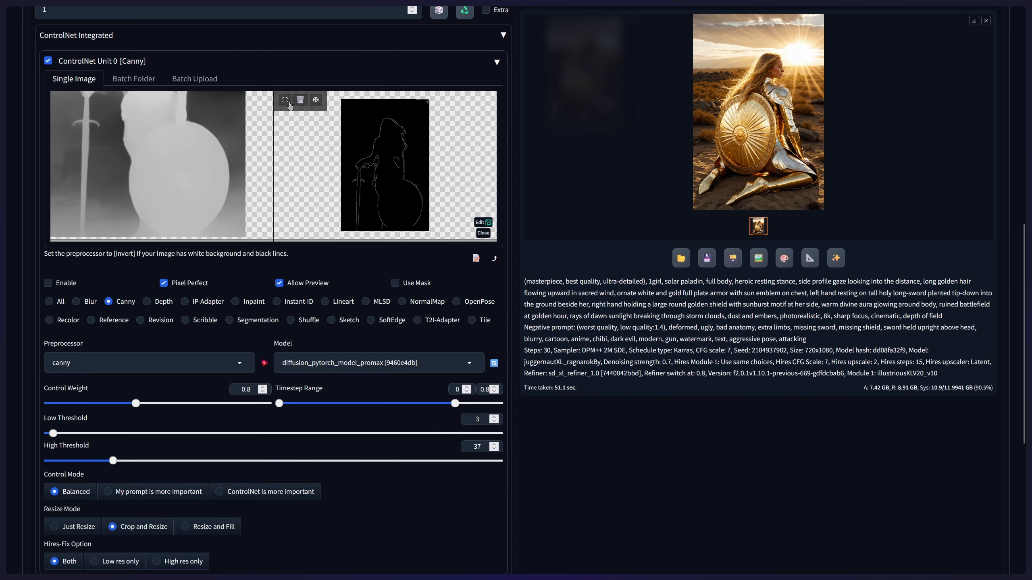
pyautogui.click(247, 18)
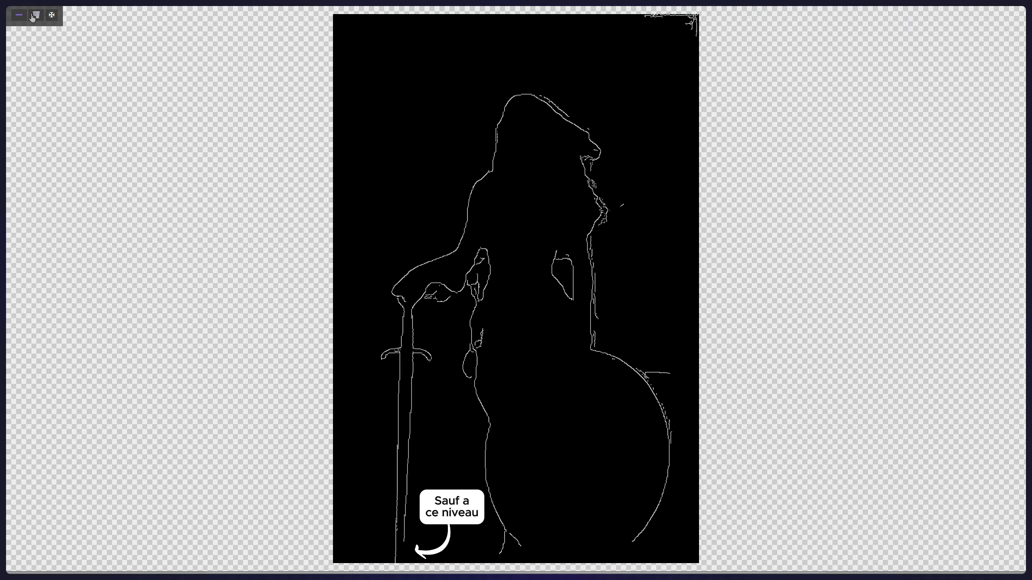
pyautogui.click(19, 16)
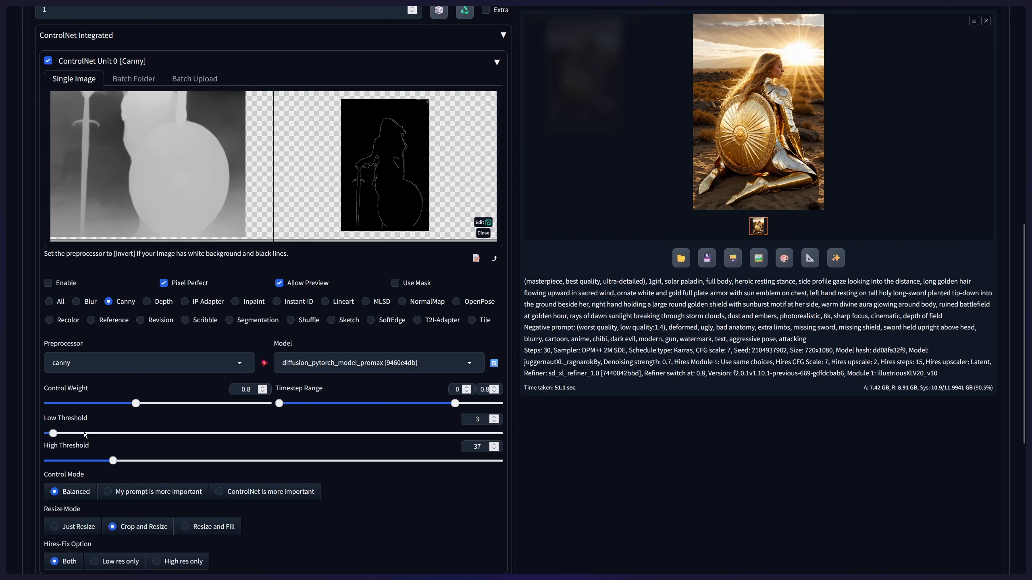
# - Raise the Canny low threshold to 241 and rerun the preprocessor, checking the edge preview at full size
pyautogui.moveTo(55, 435); pyautogui.dragTo(474, 423)
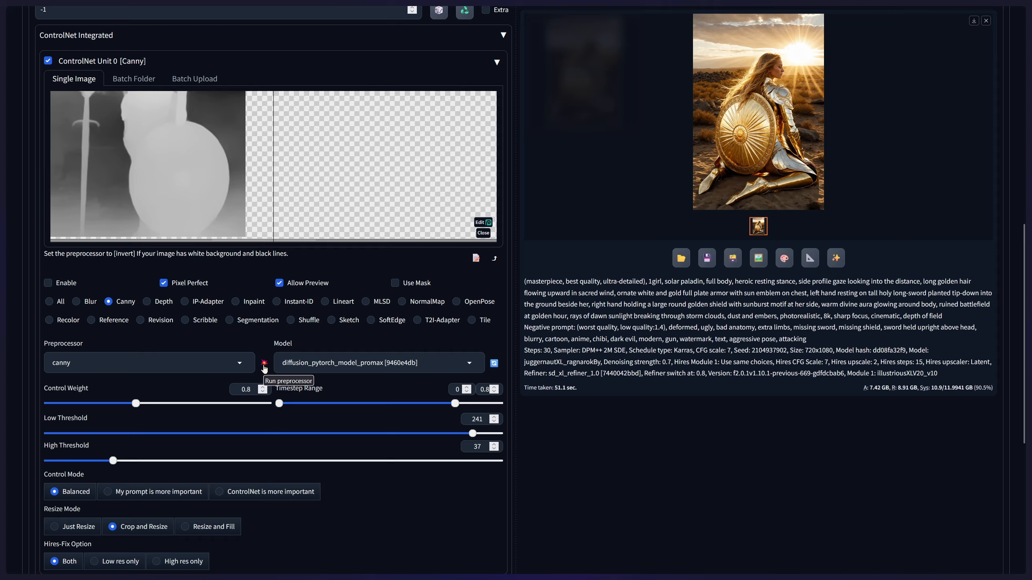
pyautogui.click(264, 365)
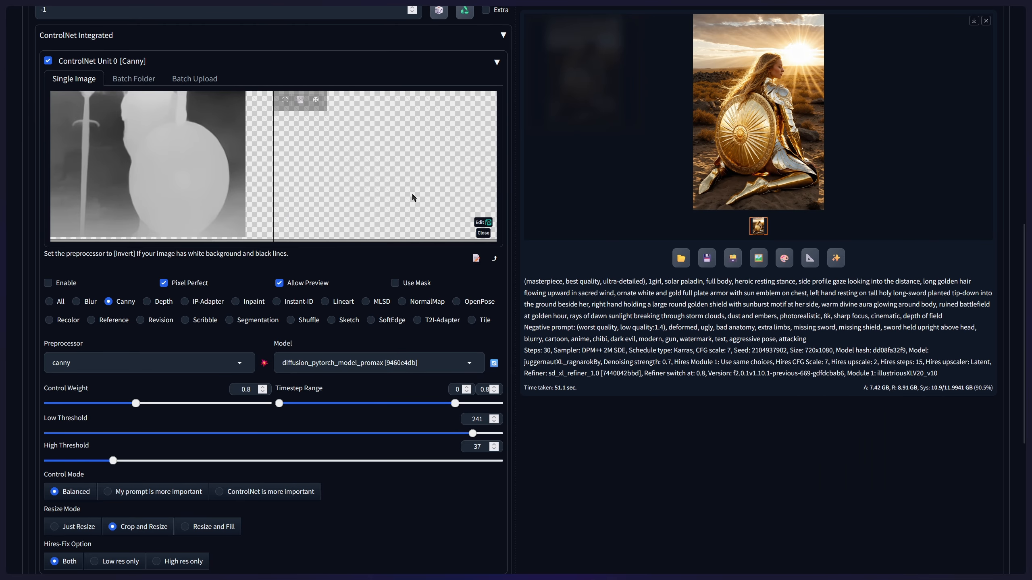
pyautogui.click(269, 365)
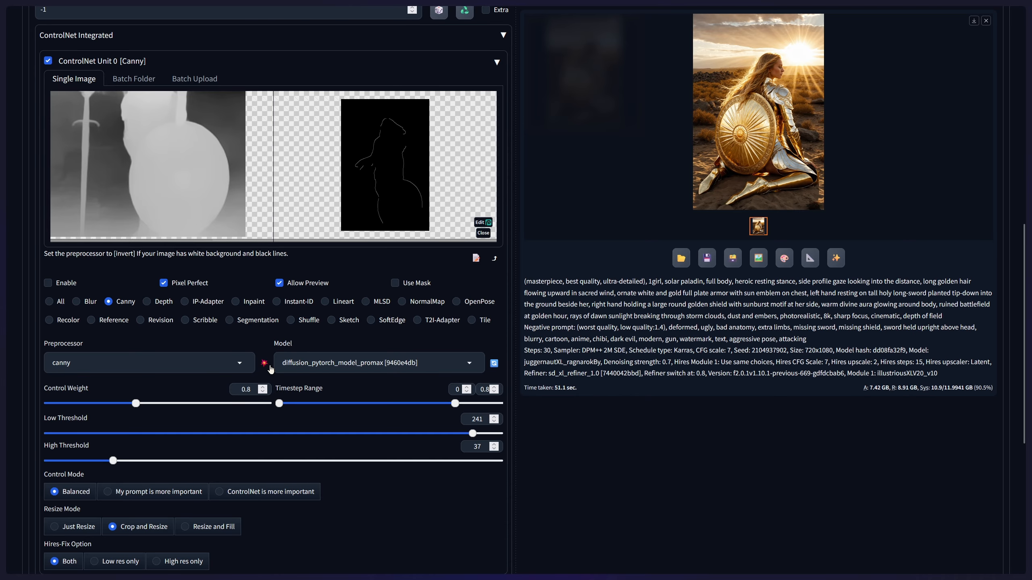
pyautogui.moveTo(300, 124)
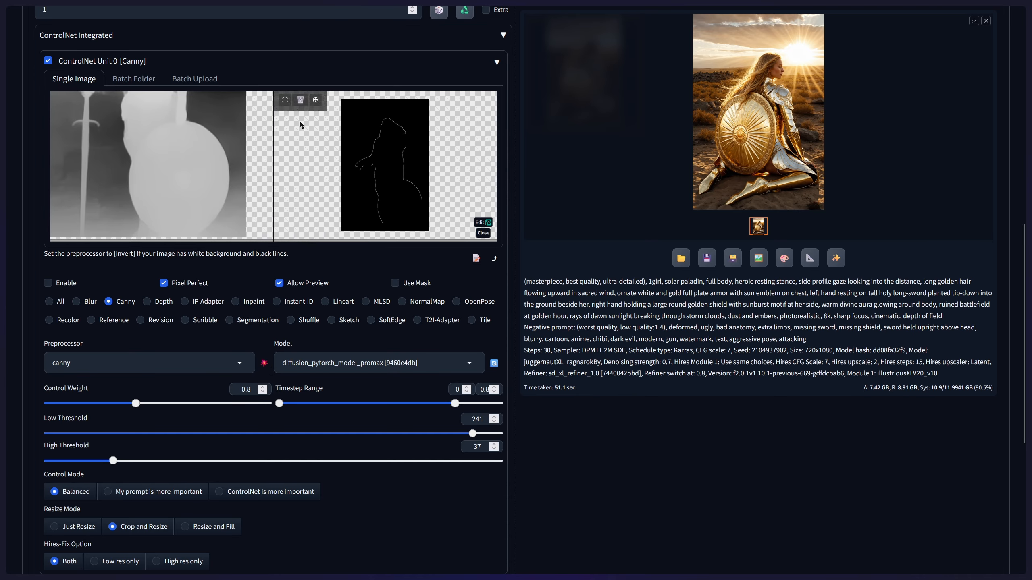
pyautogui.click(285, 100)
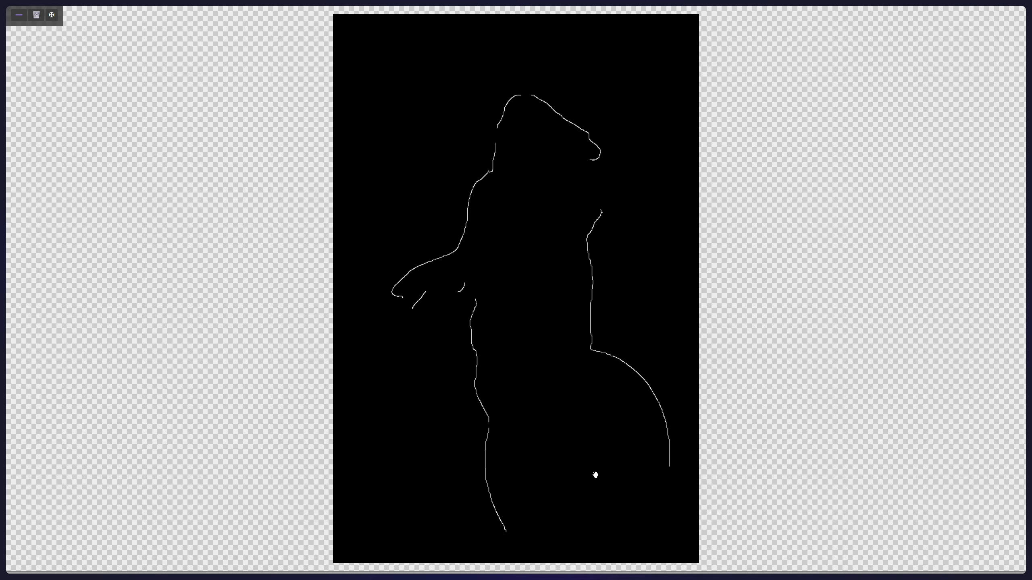
pyautogui.click(19, 16)
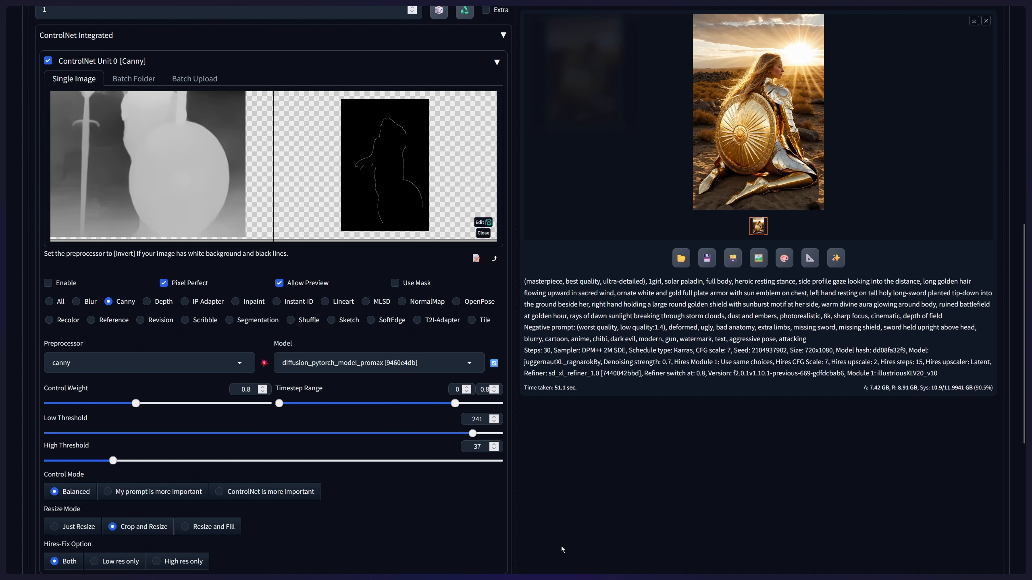
# - Set the Canny low threshold to 6 and rerun the preprocessor, viewing the new outline at full size
pyautogui.moveTo(478, 434); pyautogui.dragTo(131, 433)
pyautogui.moveTo(120, 472); pyautogui.dragTo(58, 465)
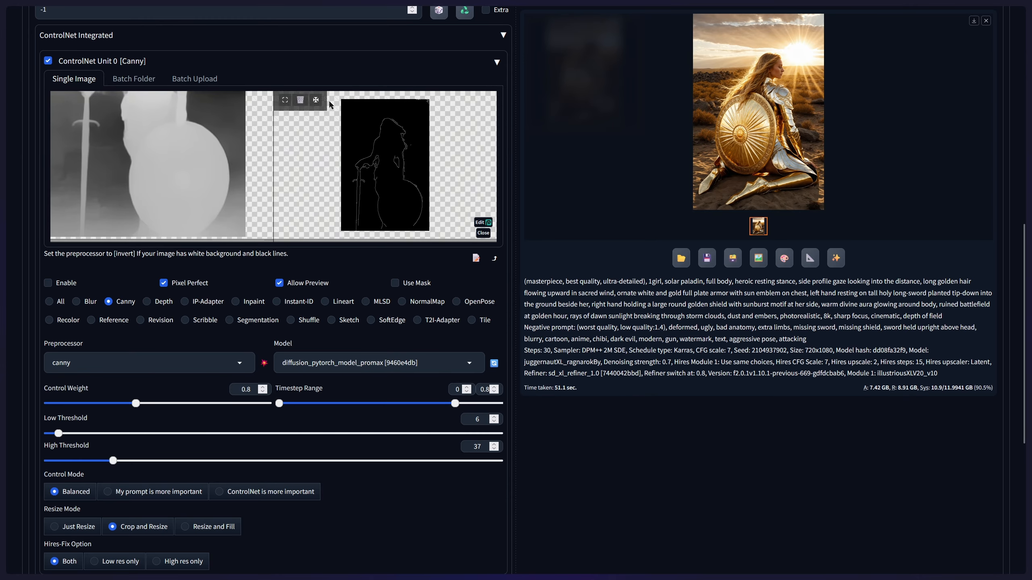
pyautogui.click(285, 102)
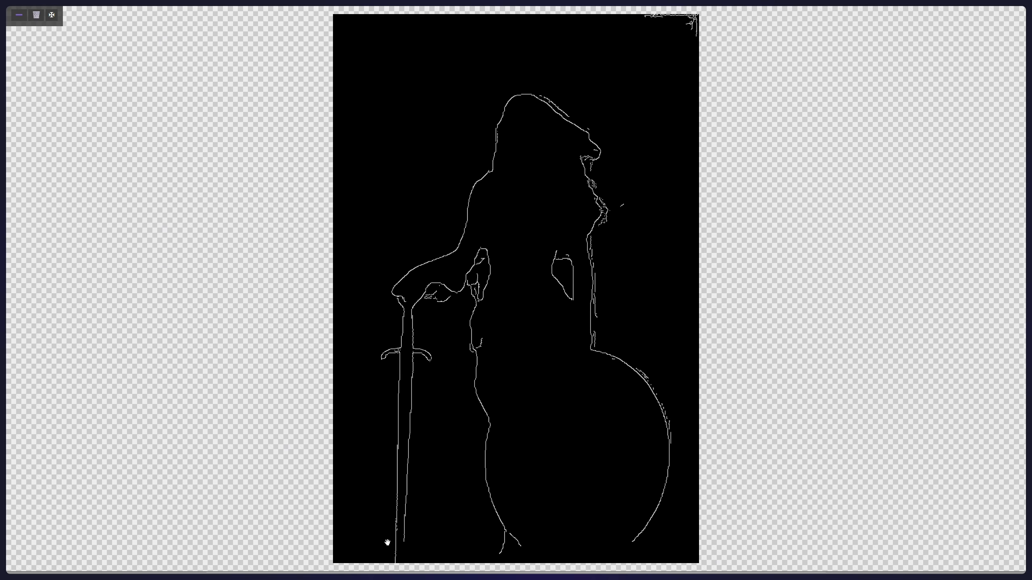
pyautogui.click(18, 16)
# - Try a Hires. fix denoising strength of 0.97 and lower it to 0.13
pyautogui.scroll(12, 507, 326)
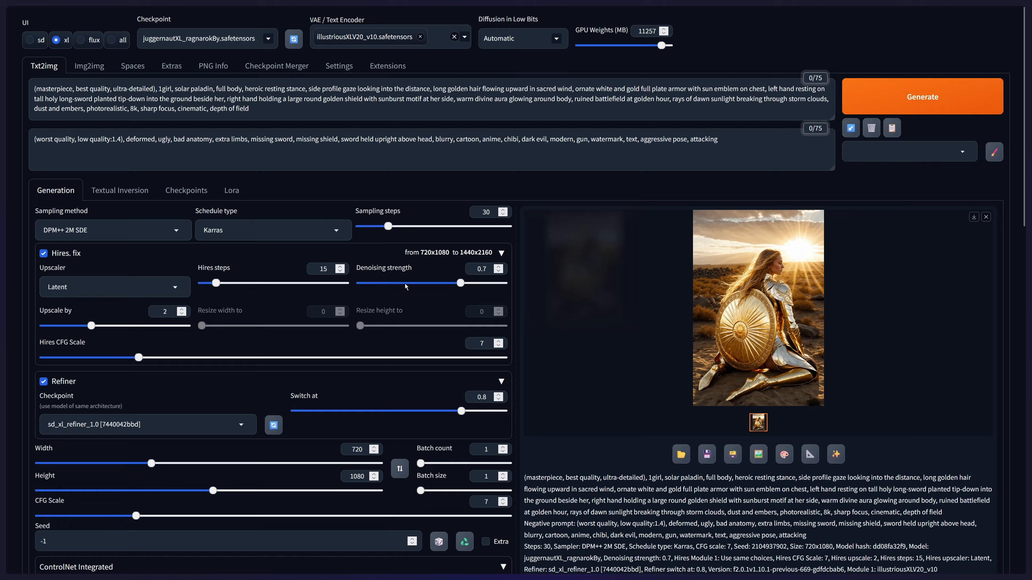
pyautogui.click(377, 284)
pyautogui.click(457, 283)
pyautogui.click(499, 284)
pyautogui.click(501, 286)
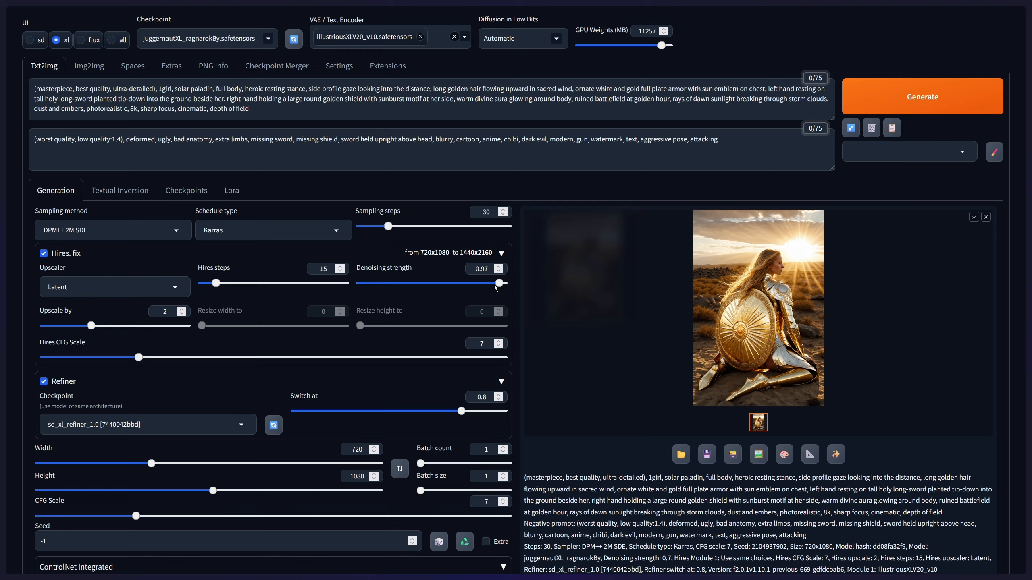
pyautogui.click(380, 284)
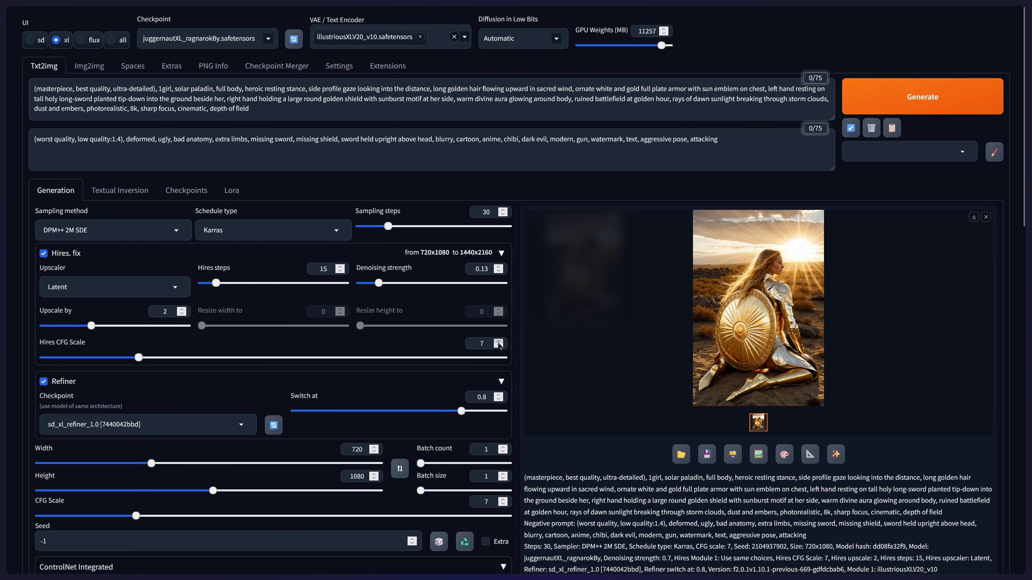
# - Recheck the ControlNet Unit 0 settings and examine the current Canny edge preview at full size
pyautogui.scroll(-12, 520, 359)
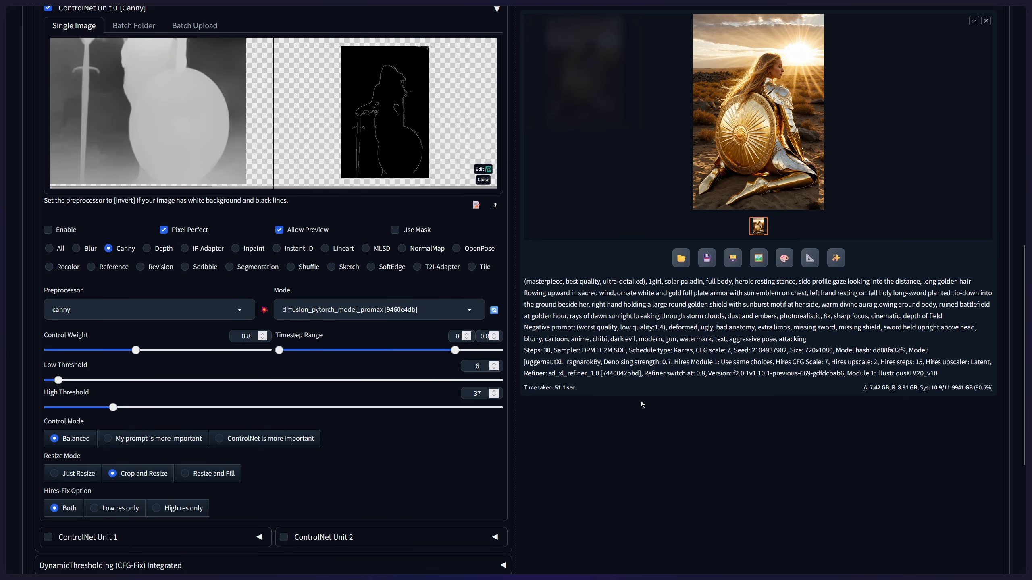
pyautogui.scroll(4, 640, 404)
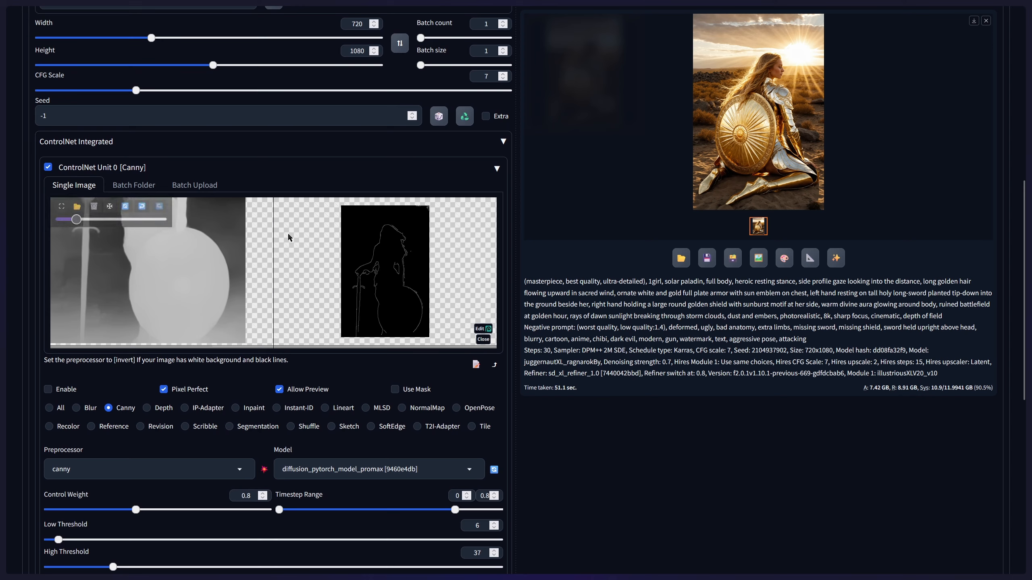
pyautogui.click(280, 207)
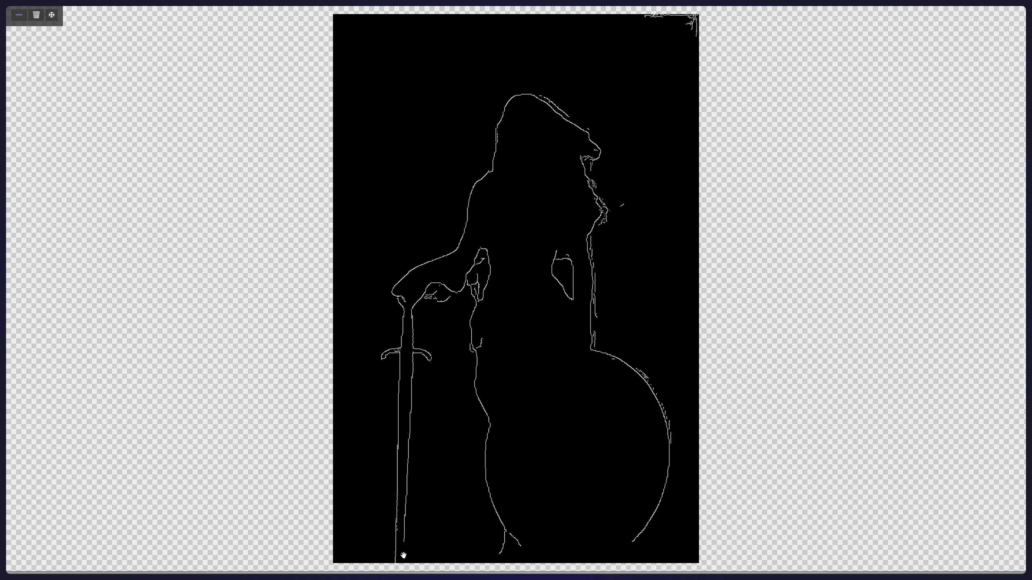
pyautogui.click(19, 17)
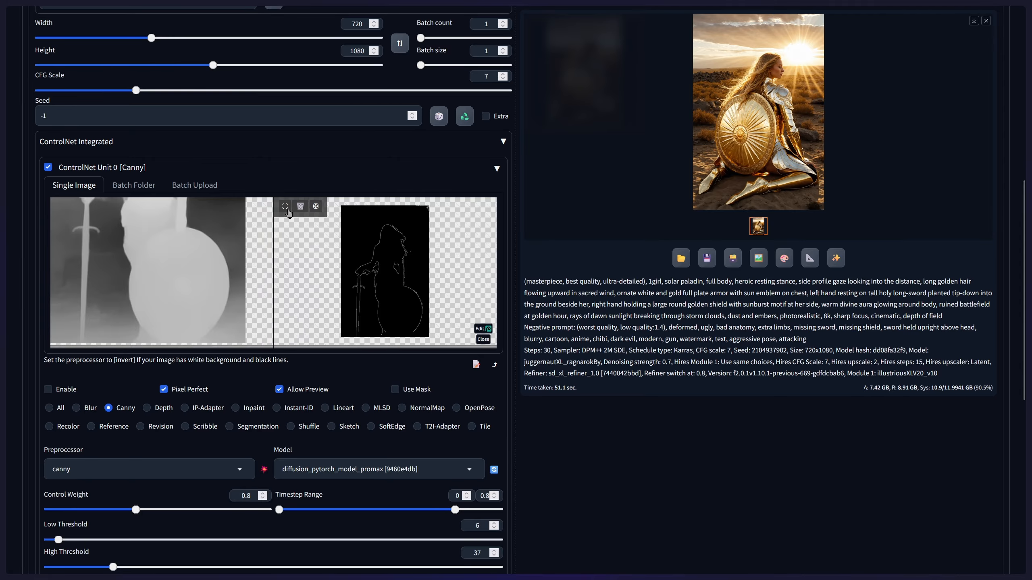
# - Check the Canny edge preview at full size and generate a new paladin image with the current settings
pyautogui.click(301, 208)
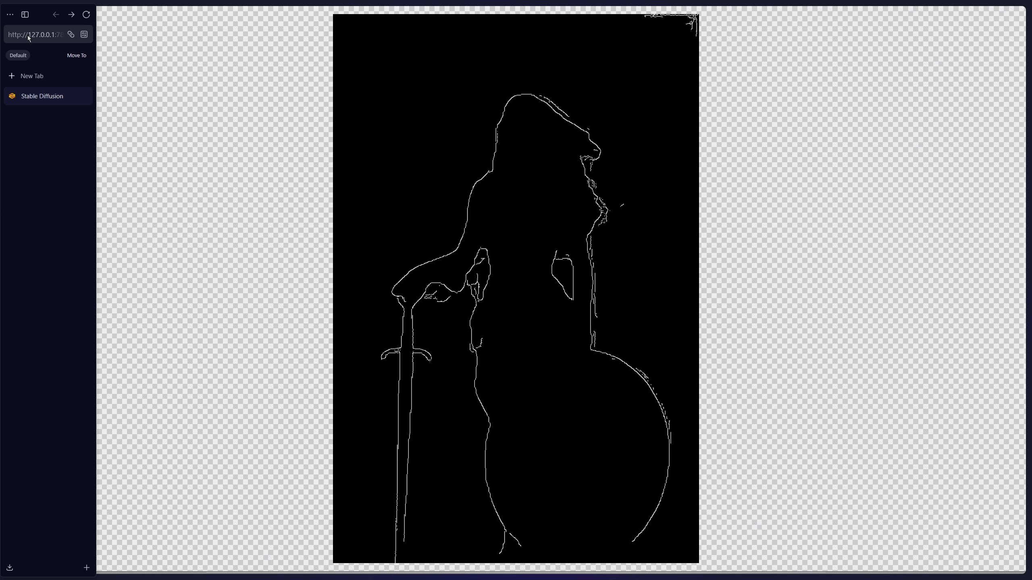
pyautogui.press('Escape')
pyautogui.scroll(8, 643, 342)
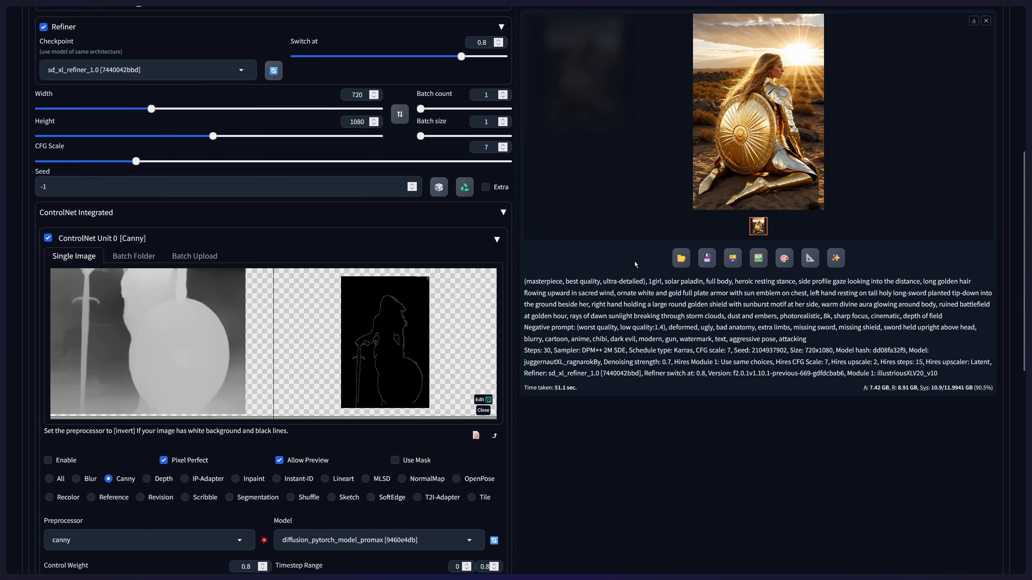
pyautogui.scroll(3, 645, 345)
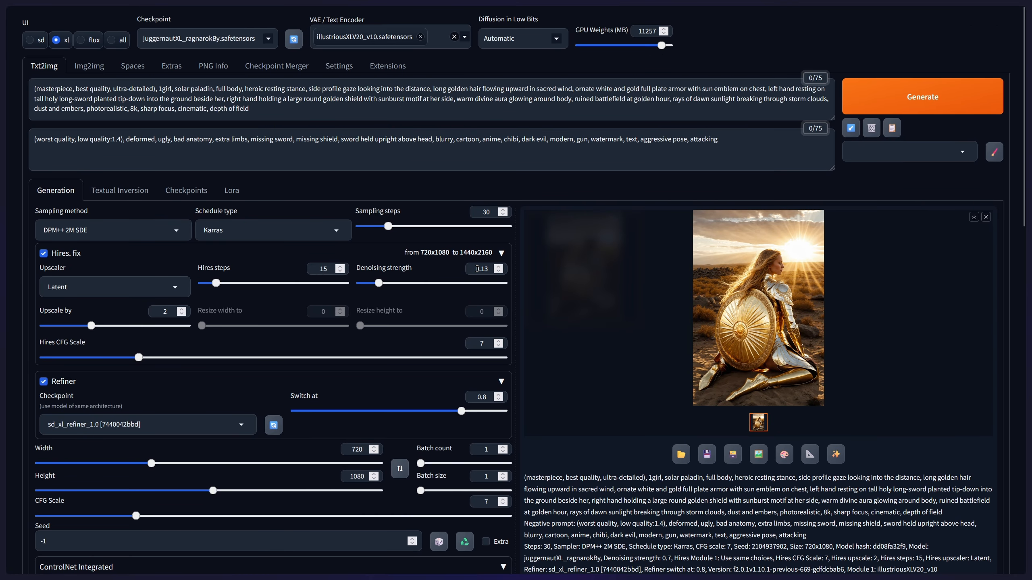
pyautogui.click(921, 98)
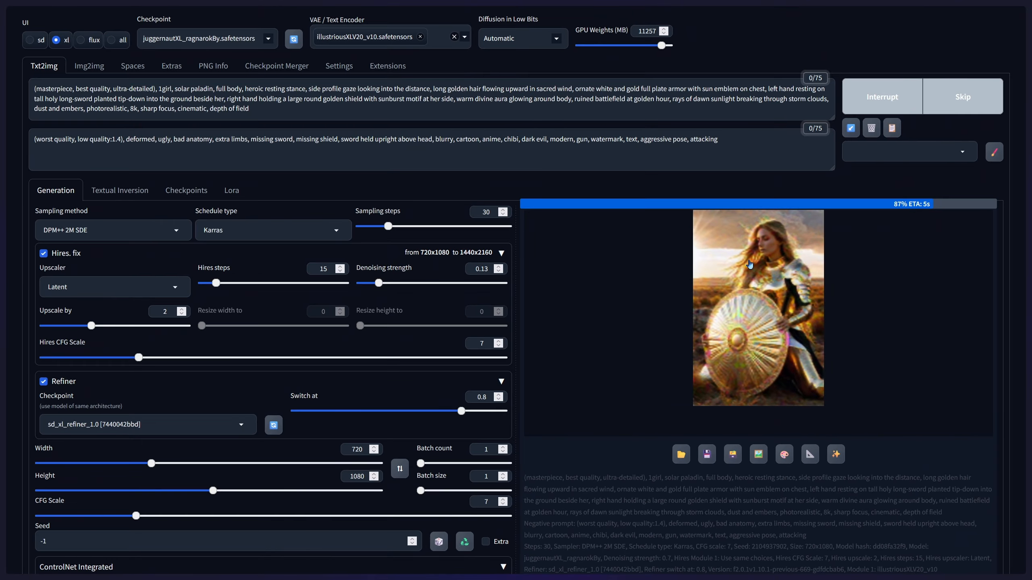
# - Inspect the paladin image at full size both during rendering and once it is finished
pyautogui.click(761, 282)
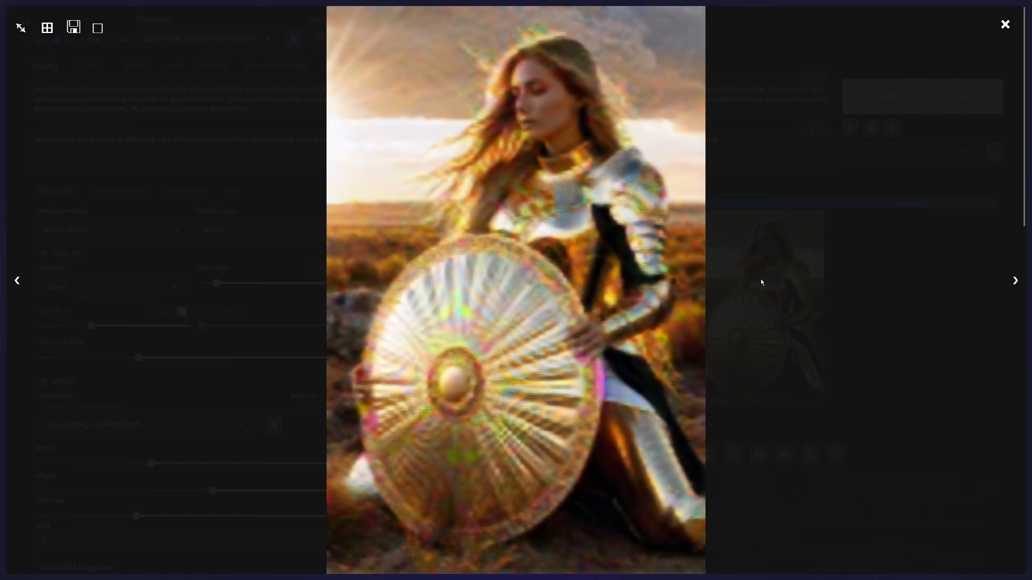
pyautogui.click(897, 329)
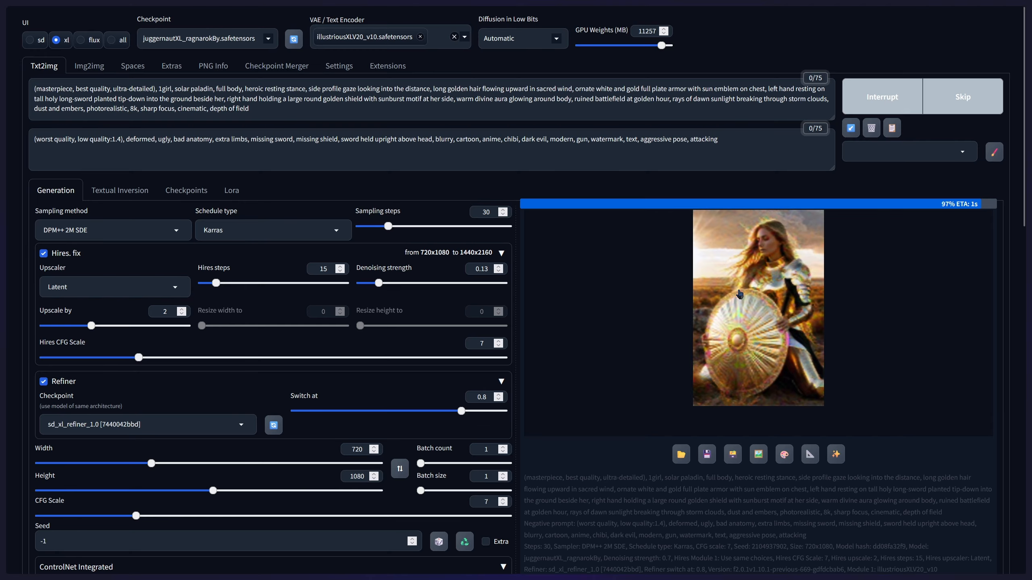
pyautogui.click(740, 260)
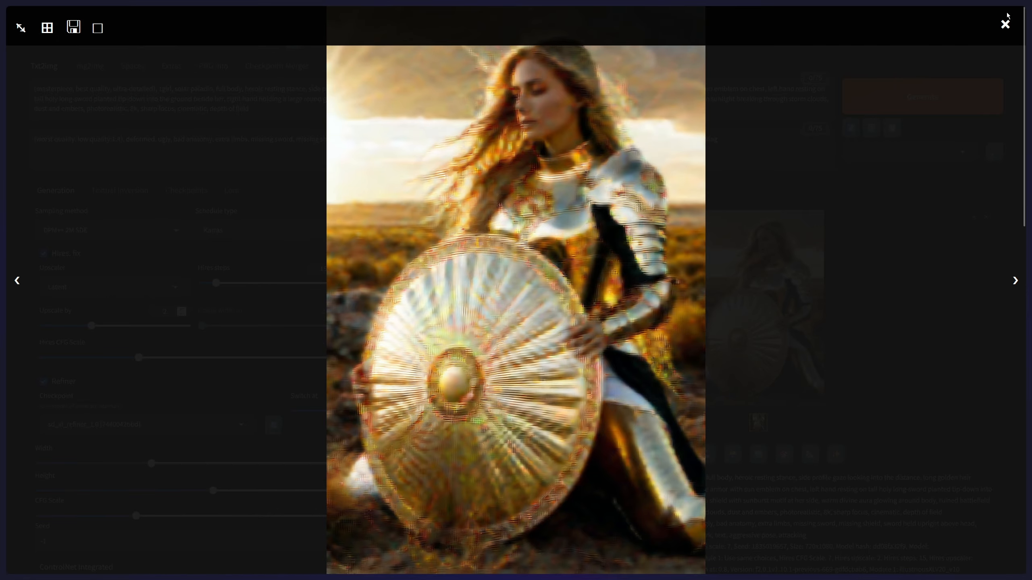
pyautogui.click(881, 65)
# - View the depth map and the Canny edge preview at full size to compare them with the generated image
pyautogui.scroll(-8, 439, 394)
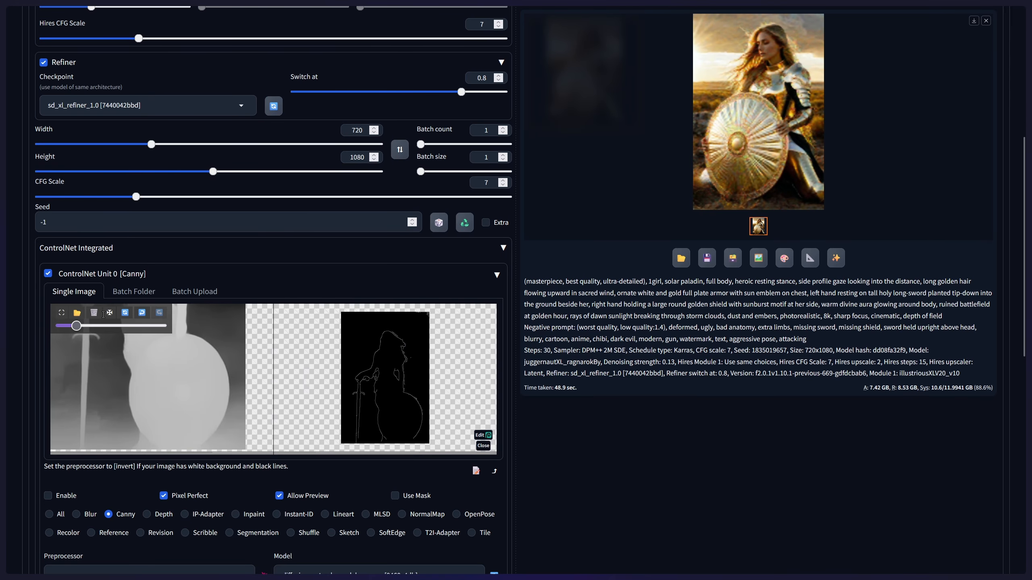
pyautogui.click(59, 316)
pyautogui.click(18, 15)
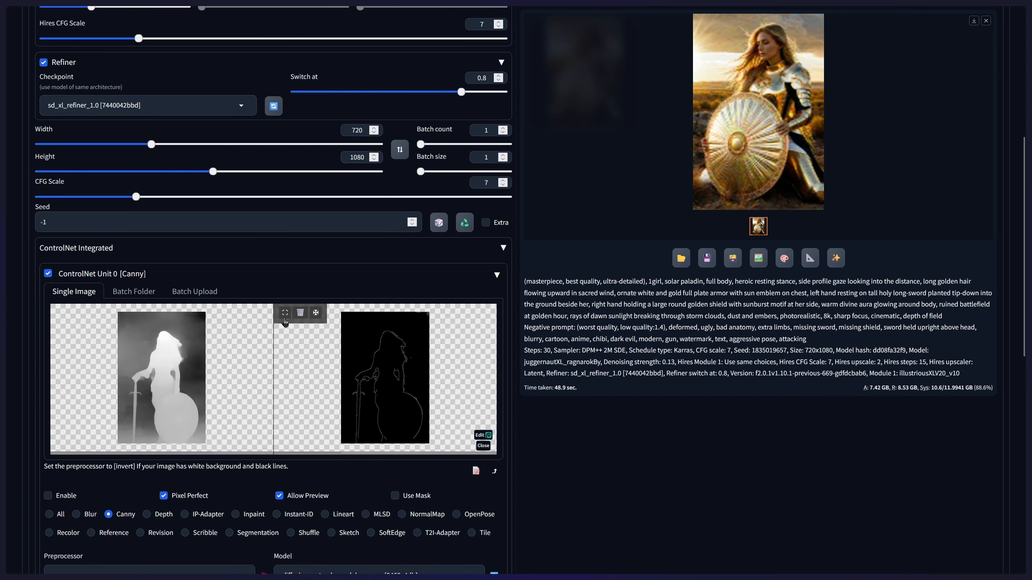
pyautogui.click(284, 313)
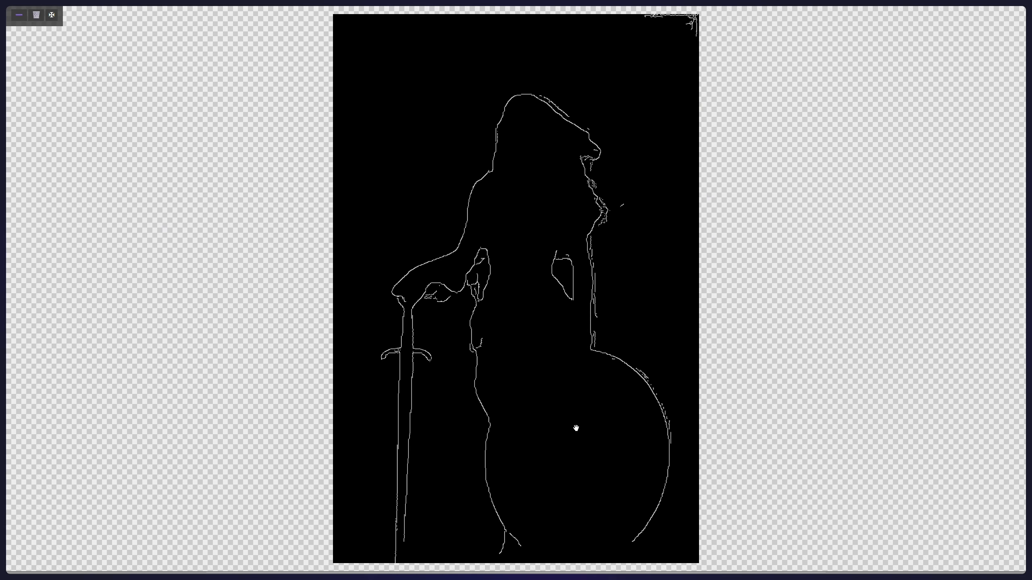
pyautogui.click(19, 16)
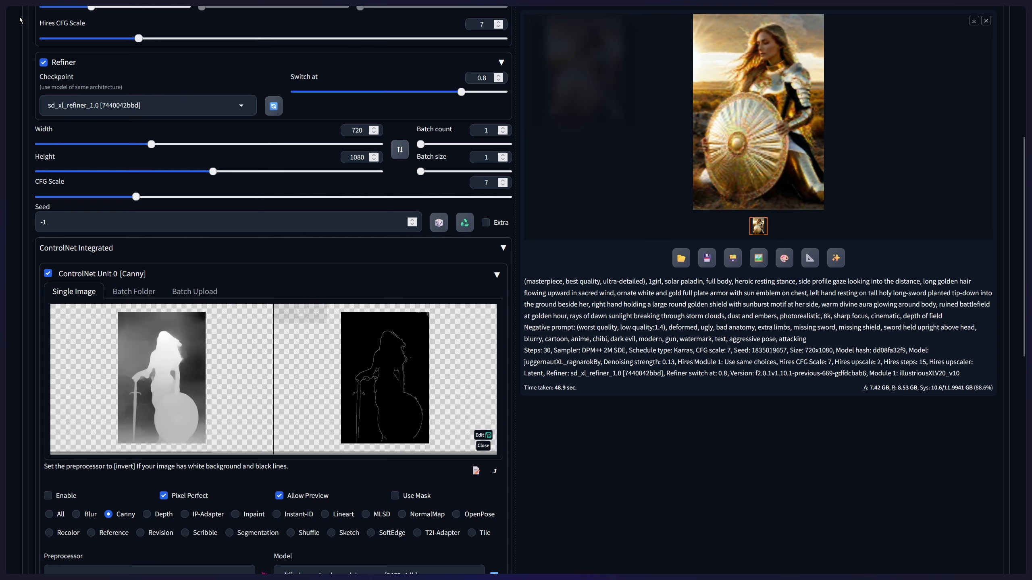
# - Examine the finished seated paladin render at full size again for artifacts
pyautogui.scroll(3, 707, 174)
pyautogui.click(707, 174)
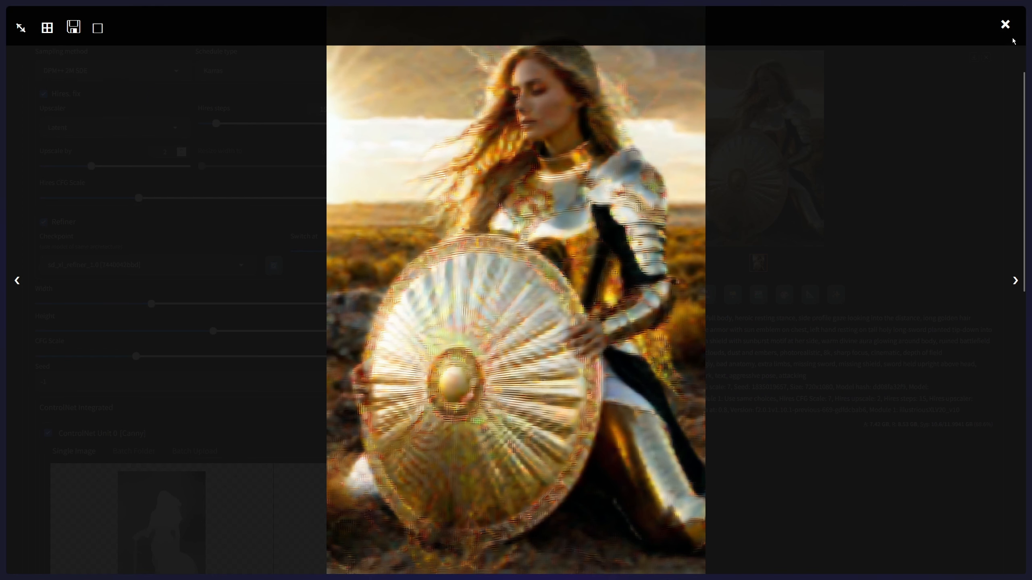
pyautogui.click(1005, 25)
pyautogui.scroll(4, 543, 237)
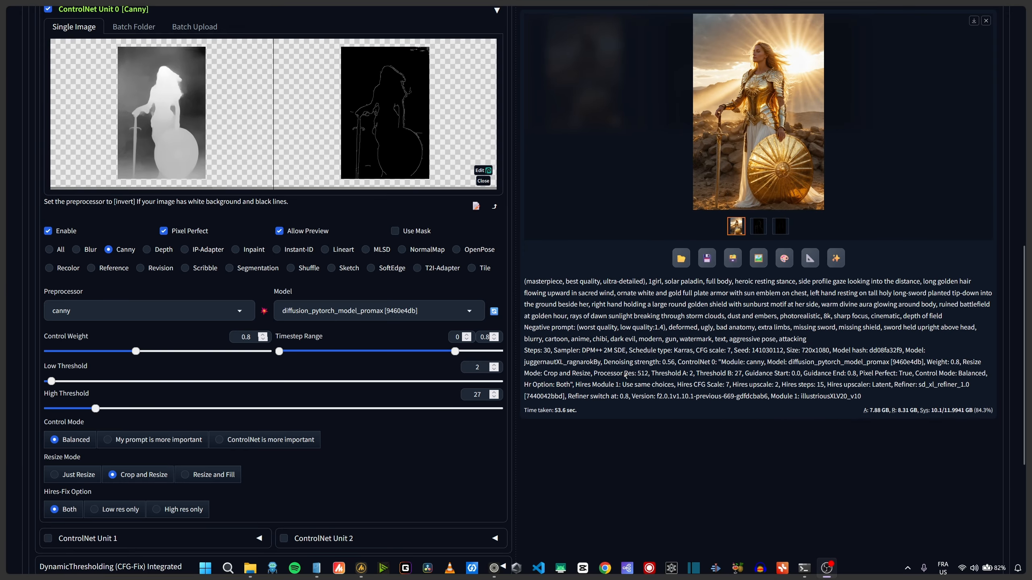
# - Review the ControlNet-guided standing paladin result with its settings and view the image at full size
pyautogui.click(643, 452)
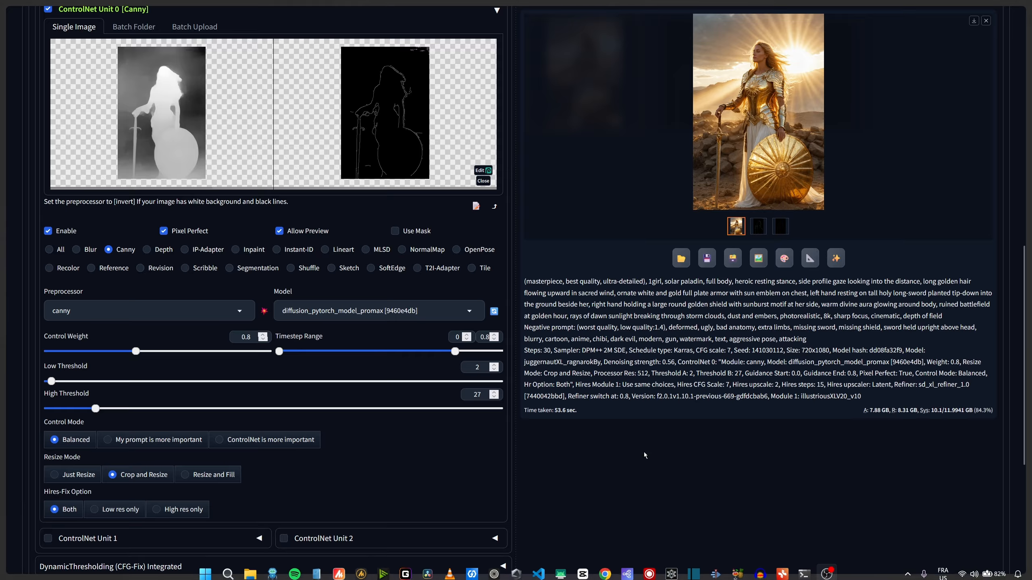
pyautogui.scroll(1, 637, 458)
pyautogui.scroll(-1, 637, 458)
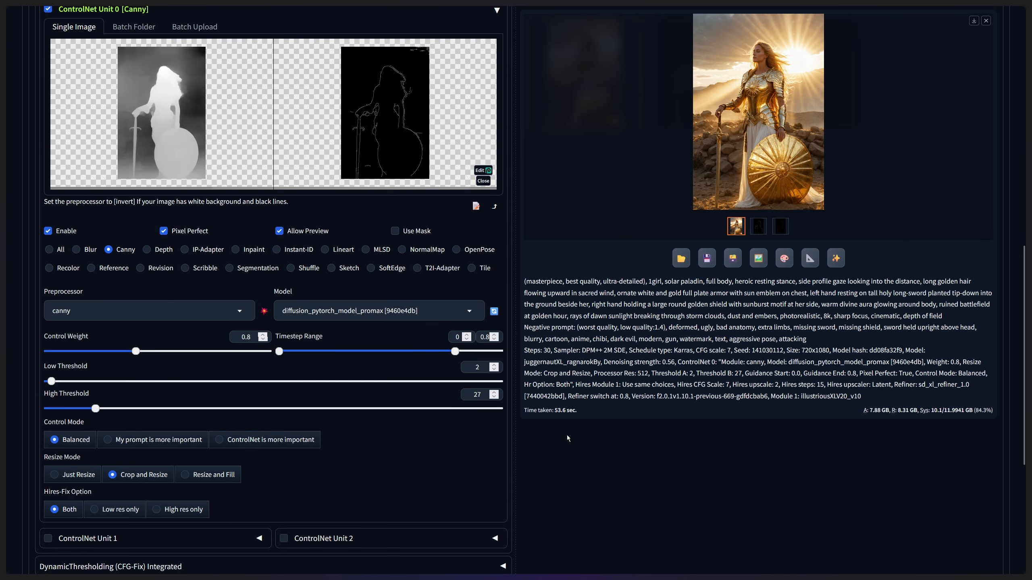
pyautogui.scroll(15, 567, 435)
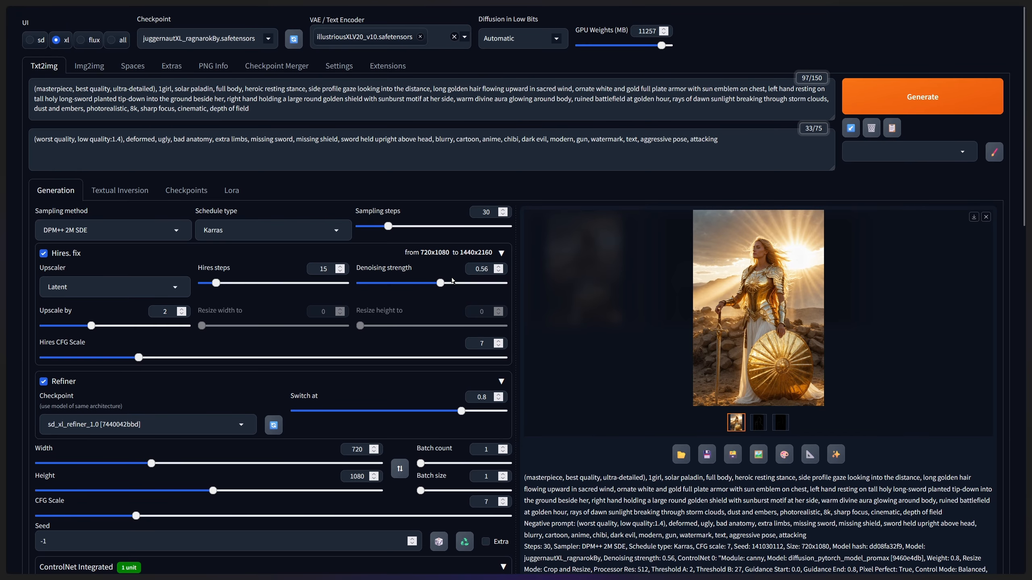
pyautogui.click(742, 294)
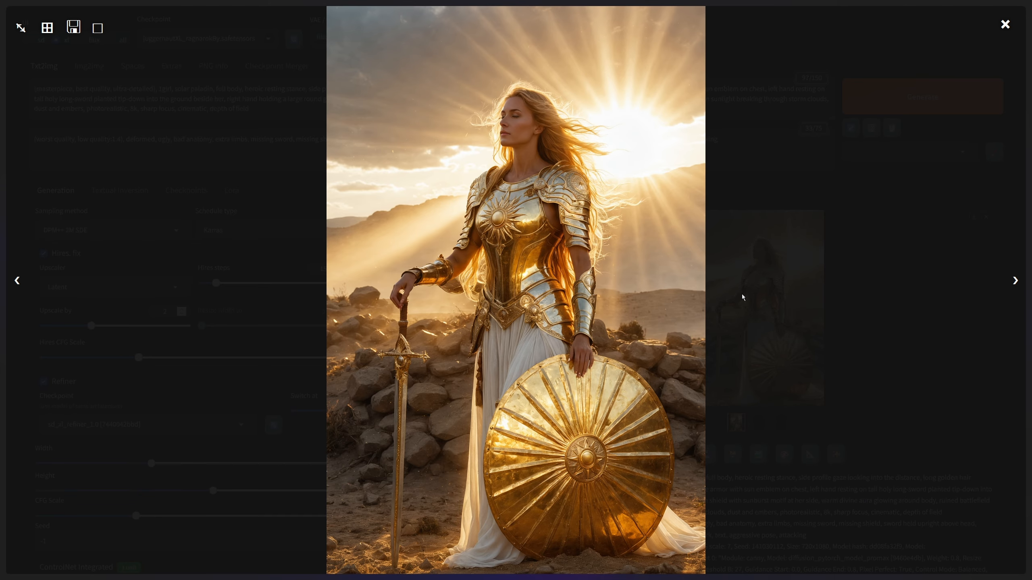
pyautogui.click(742, 293)
# - Compare the standing paladin render with the ControlNet depth map and edge preview, reopening the render at full size
pyautogui.scroll(-4, 597, 356)
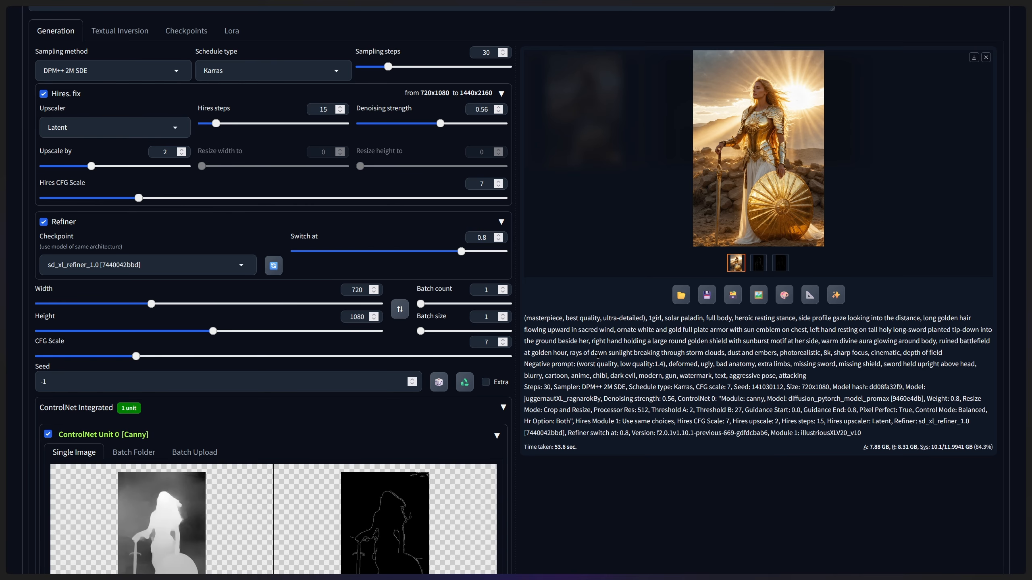
pyautogui.scroll(-4, 235, 385)
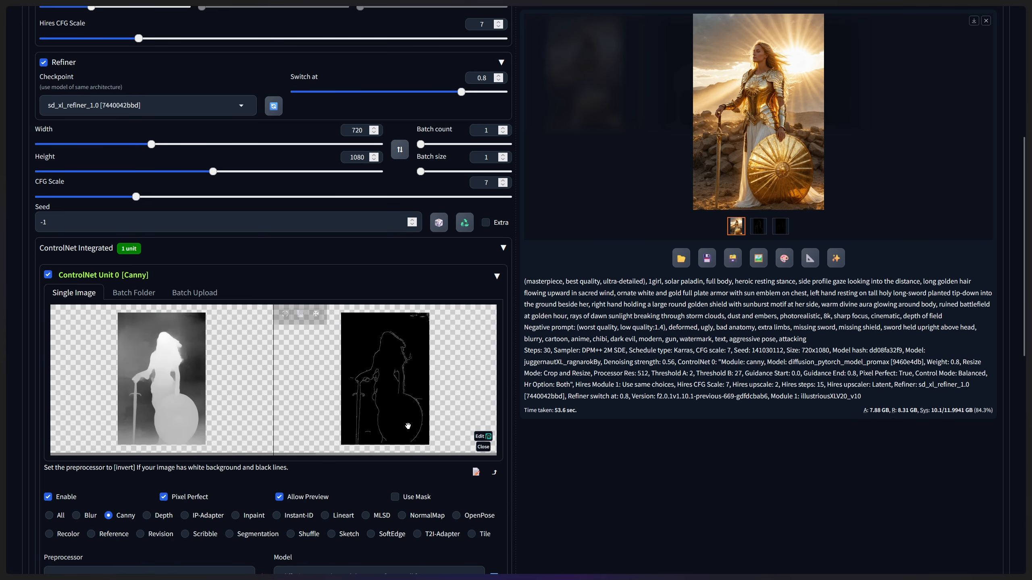
pyautogui.scroll(8, 974, 294)
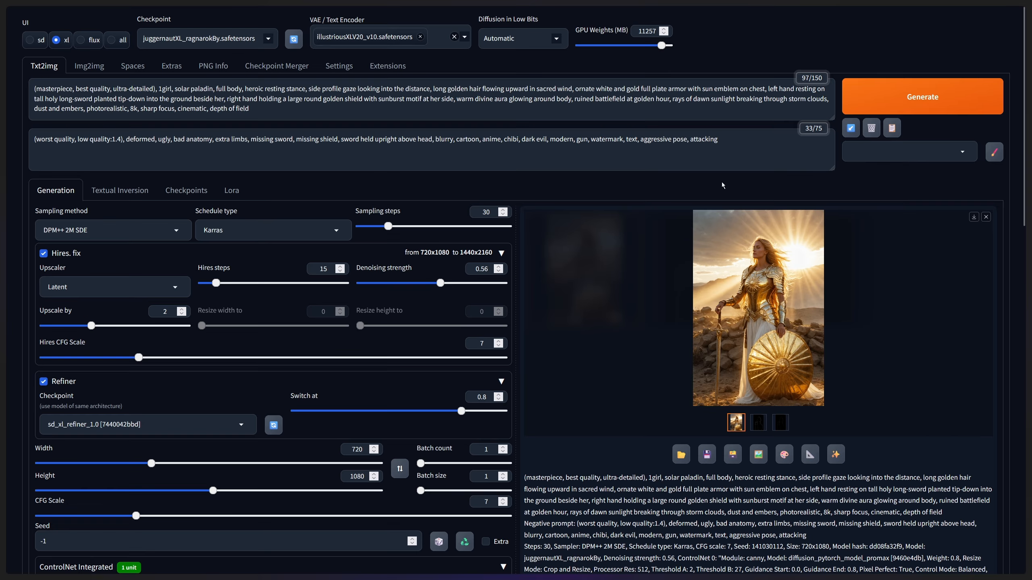
pyautogui.click(913, 329)
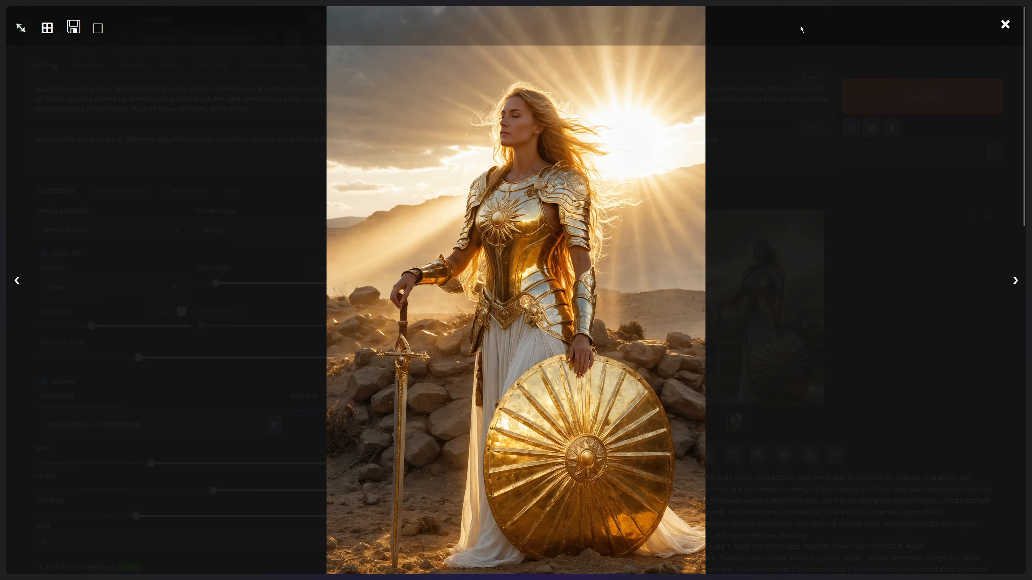
pyautogui.click(1002, 24)
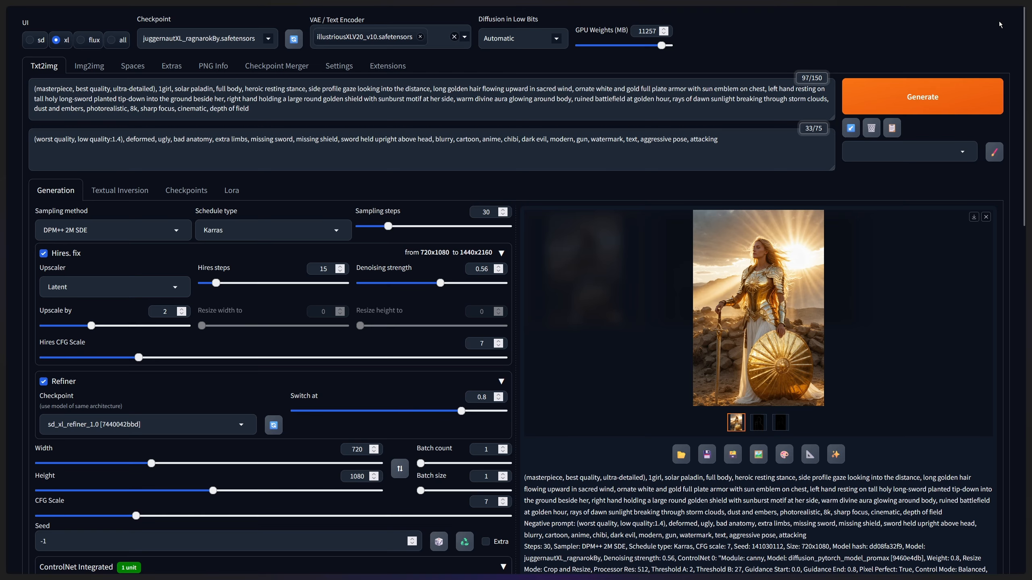
# - Examine the Hires. fix denoising strength and the ControlNet Canny thresholds, and view the edge preview at full size
pyautogui.scroll(-1, 624, 284)
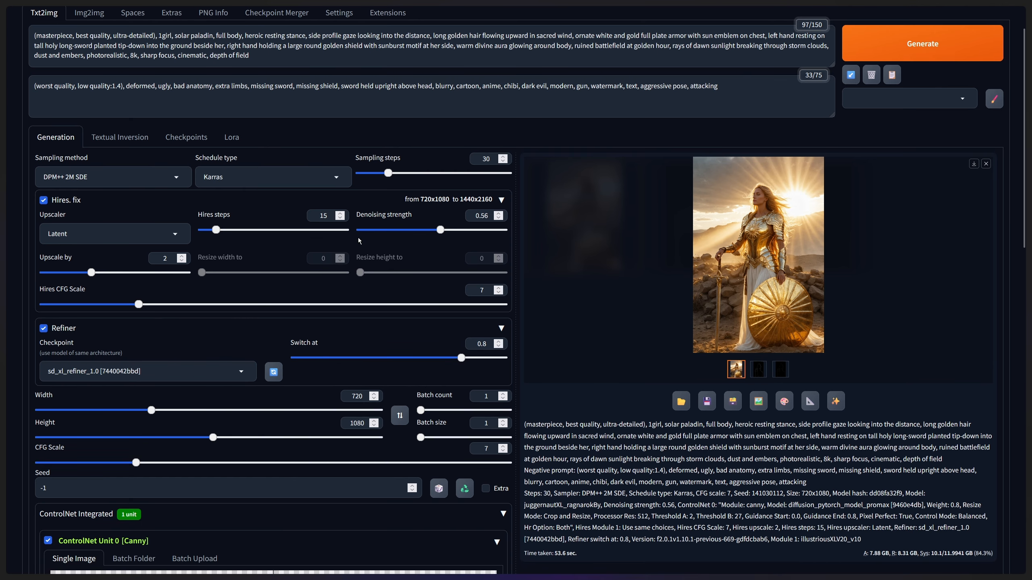
pyautogui.scroll(-1, 384, 237)
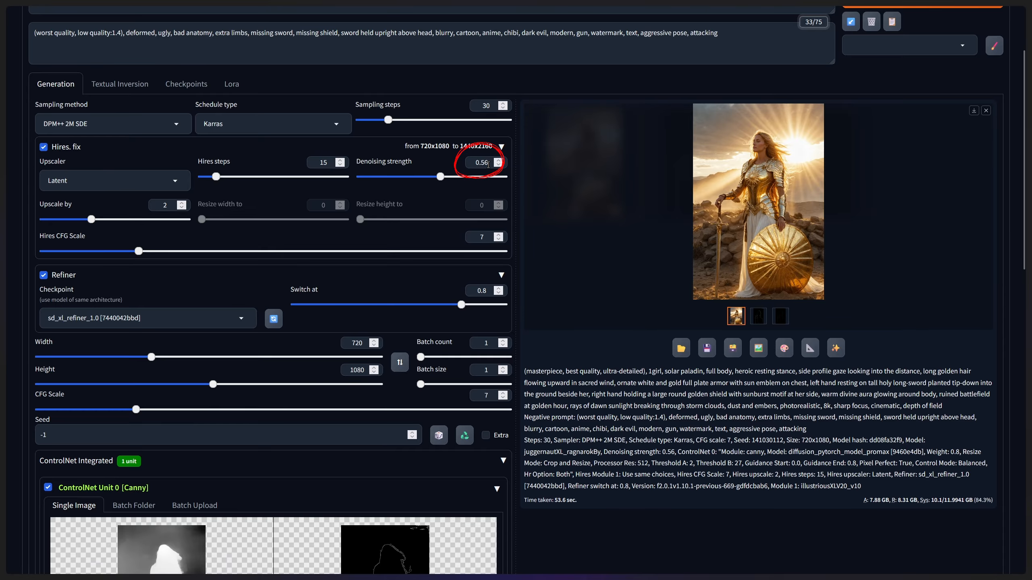
pyautogui.scroll(-7, 624, 270)
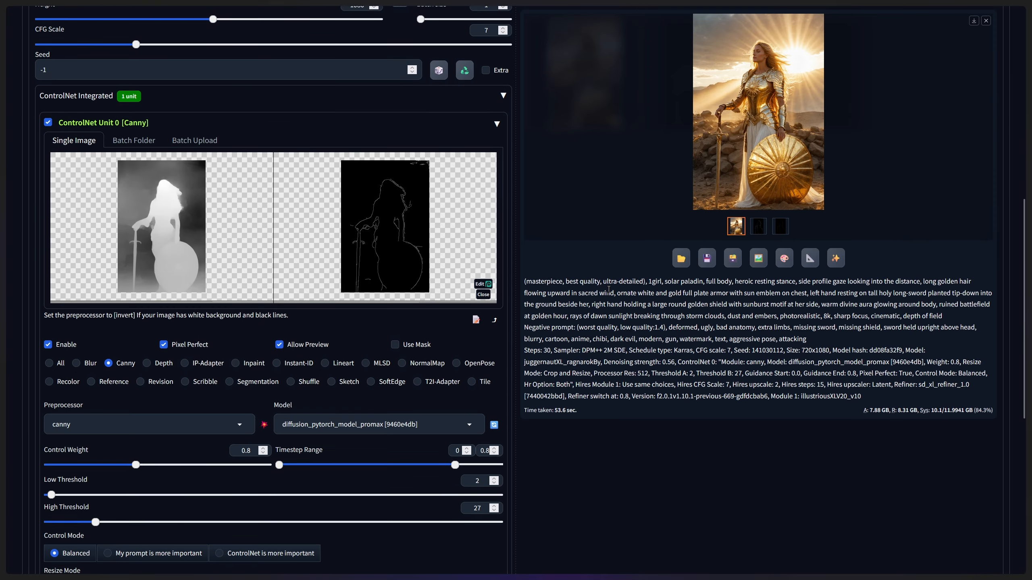
pyautogui.scroll(-3, 608, 290)
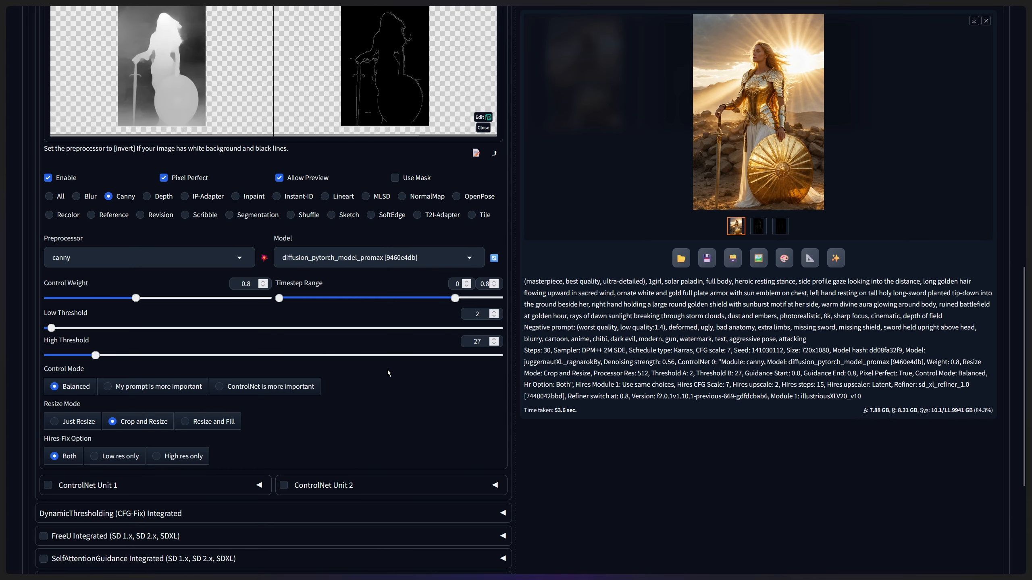
pyautogui.scroll(5, 462, 382)
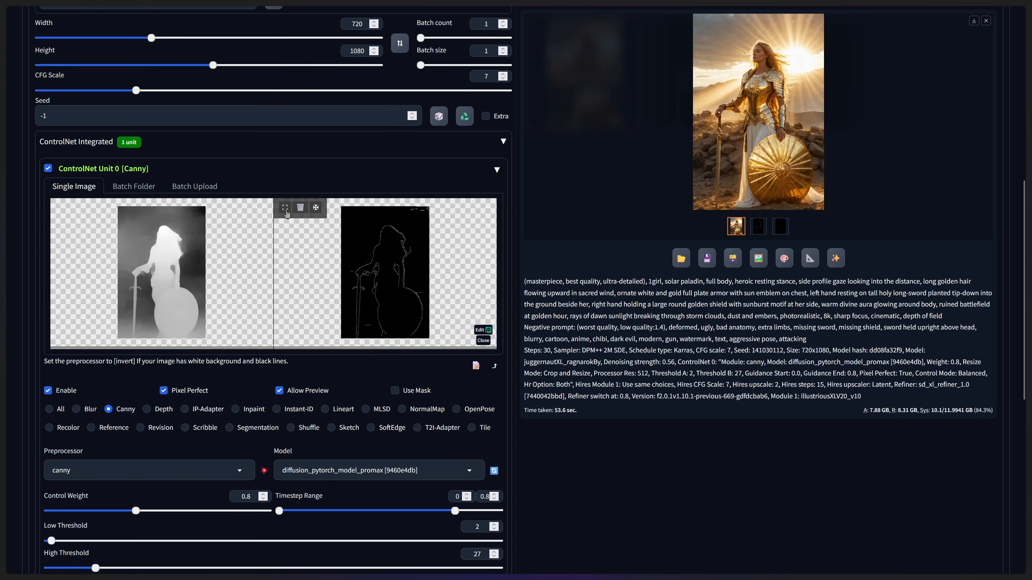
pyautogui.click(285, 208)
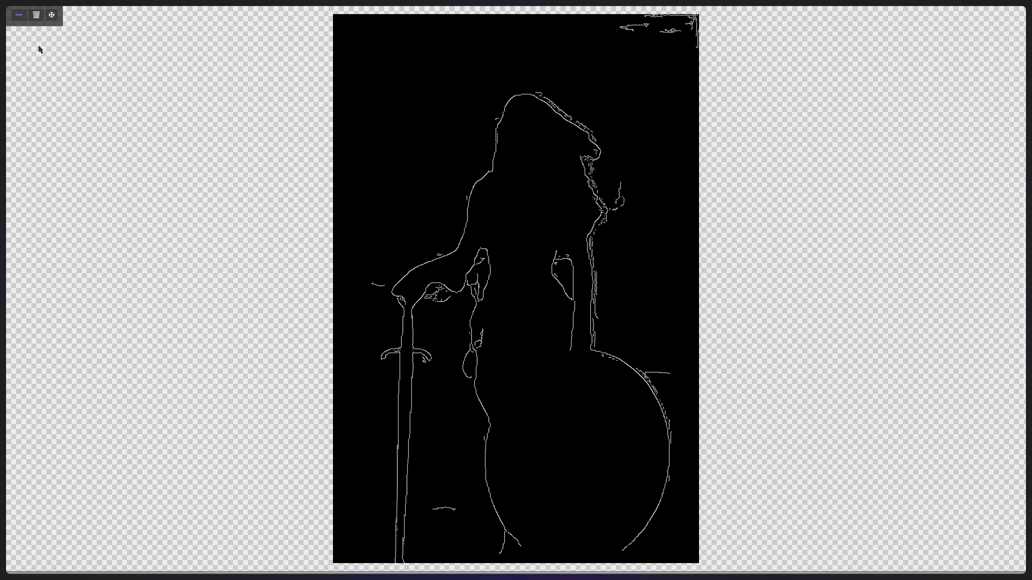
pyautogui.click(19, 14)
pyautogui.scroll(-3, 610, 449)
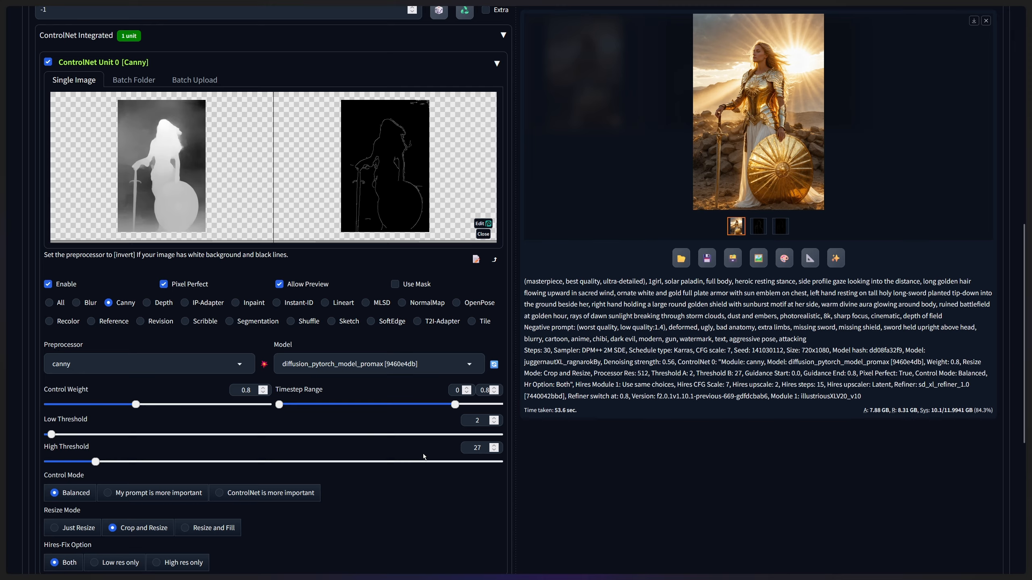
# - Review the Hires. fix values and the ControlNet Unit 0 weight, thresholds and control modes alongside the final render
pyautogui.scroll(13, 545, 440)
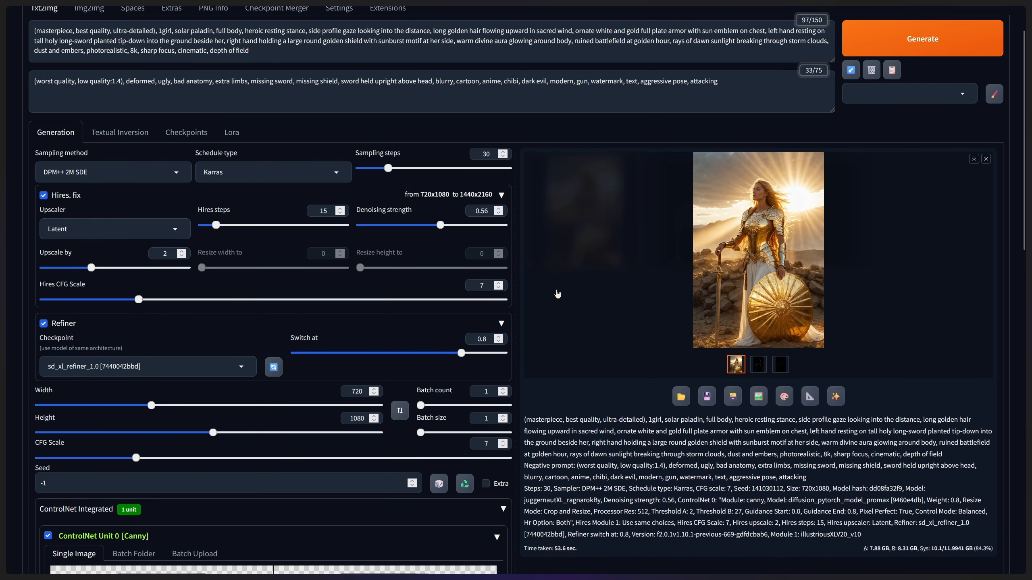
pyautogui.scroll(-9, 547, 288)
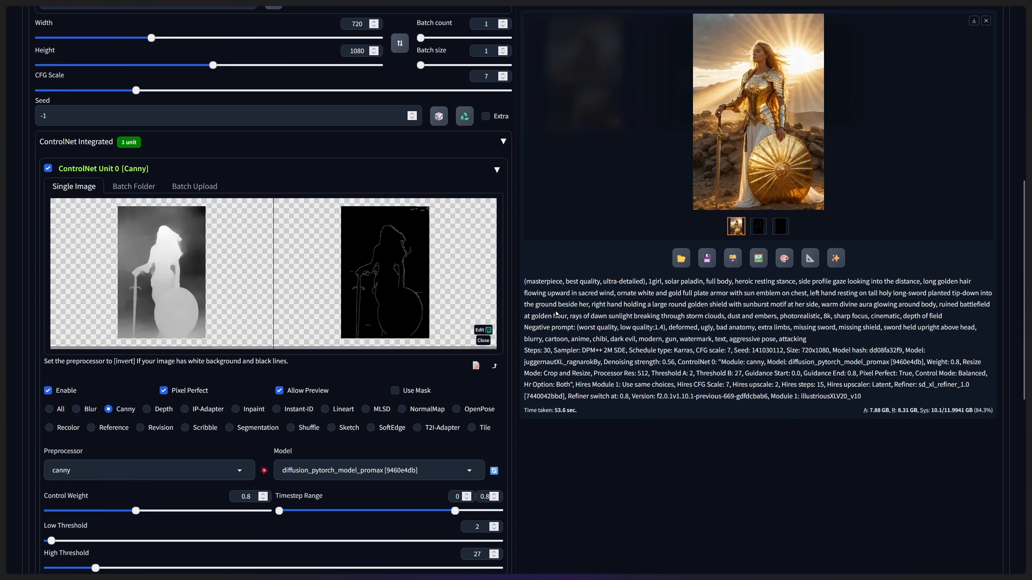
pyautogui.scroll(10, 561, 307)
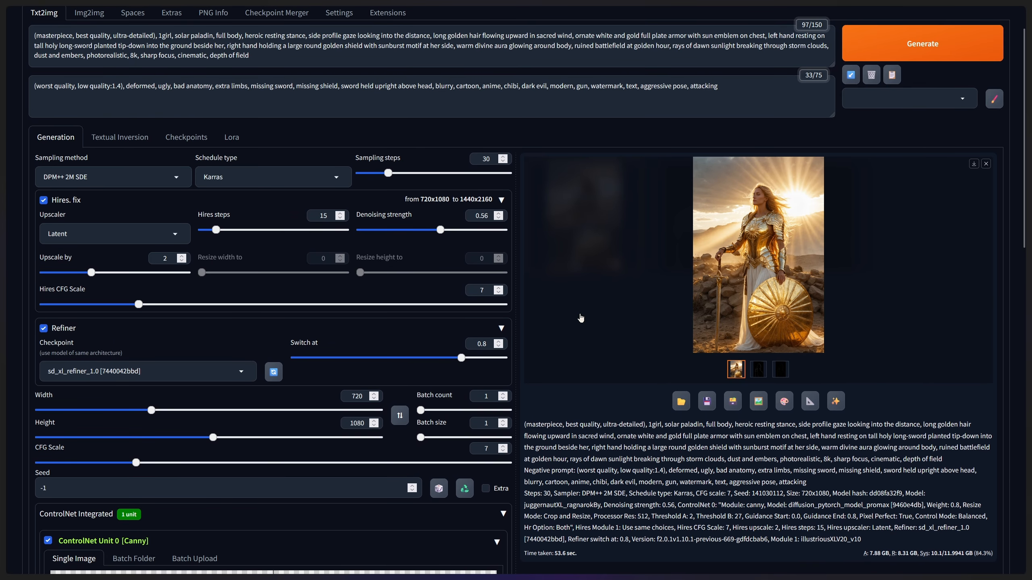
pyautogui.scroll(-6, 575, 326)
pyautogui.scroll(-8, 575, 326)
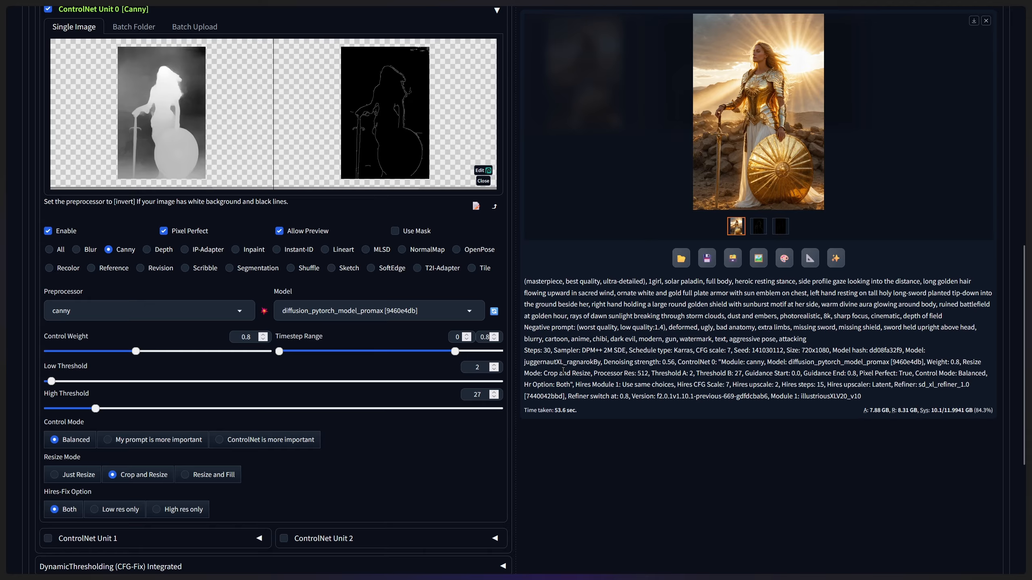
pyautogui.scroll(-1, 200, 406)
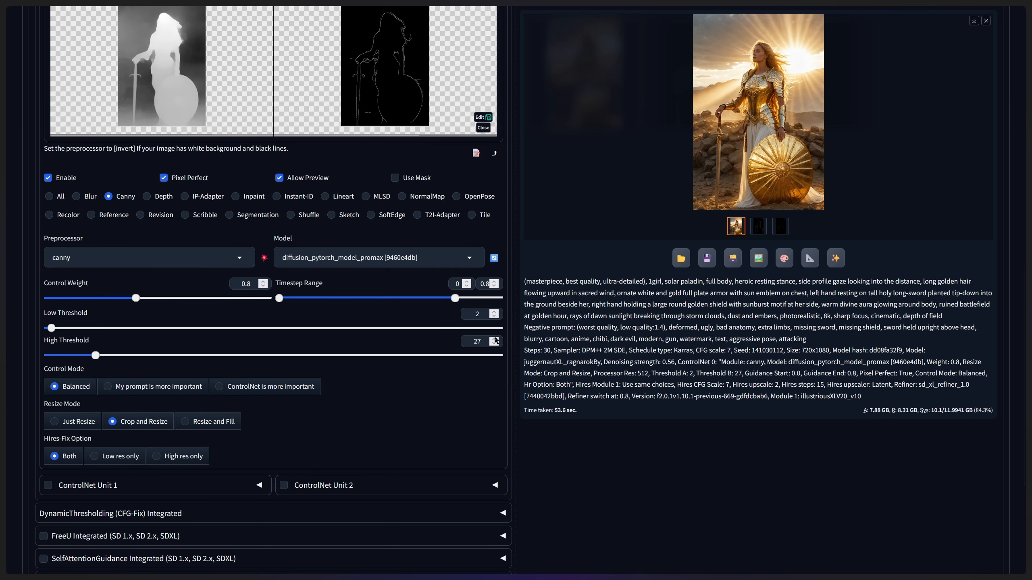
pyautogui.scroll(10, 573, 343)
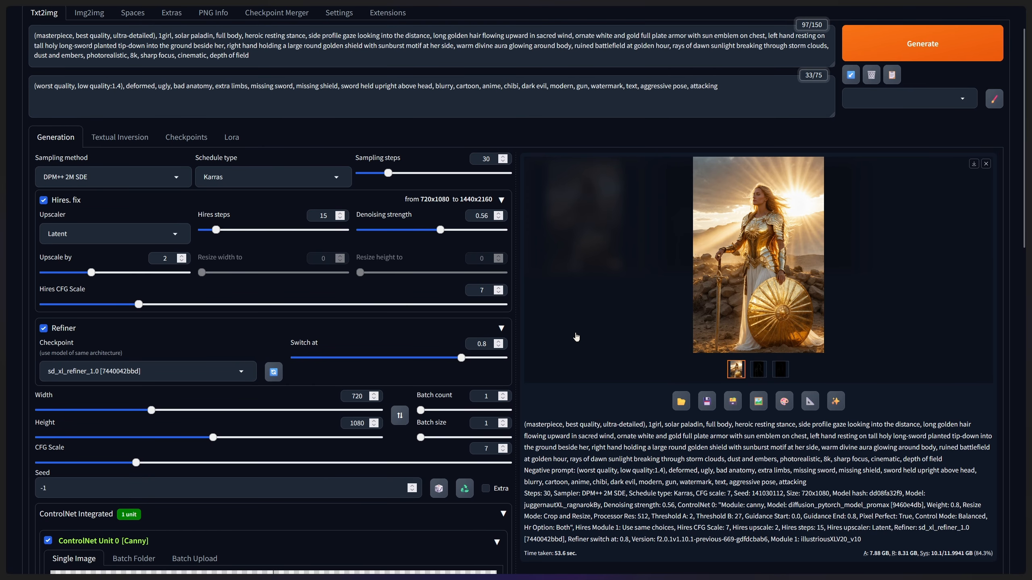
# - Examine the Hires. fix and Refiner settings, then the ControlNet Canny preprocessor, model, thresholds and timestep range against the paladin render
pyautogui.scroll(2, 549, 308)
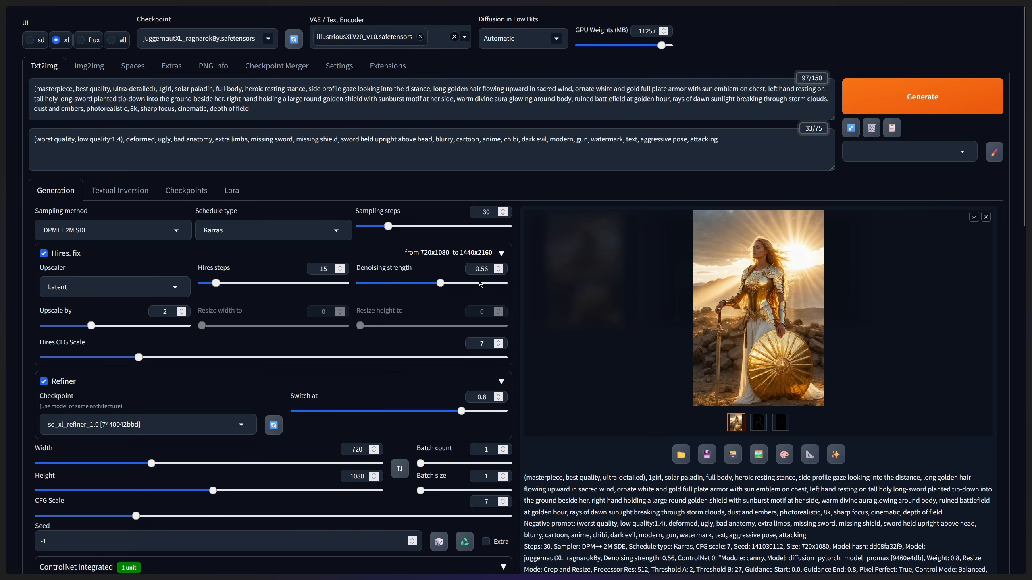
pyautogui.scroll(-10, 517, 284)
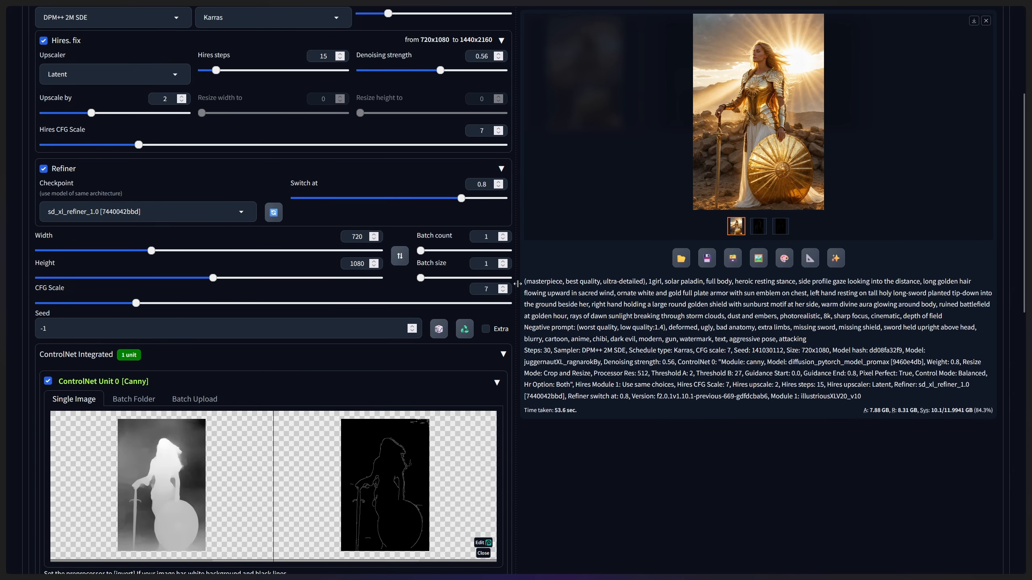
pyautogui.scroll(-2, 537, 265)
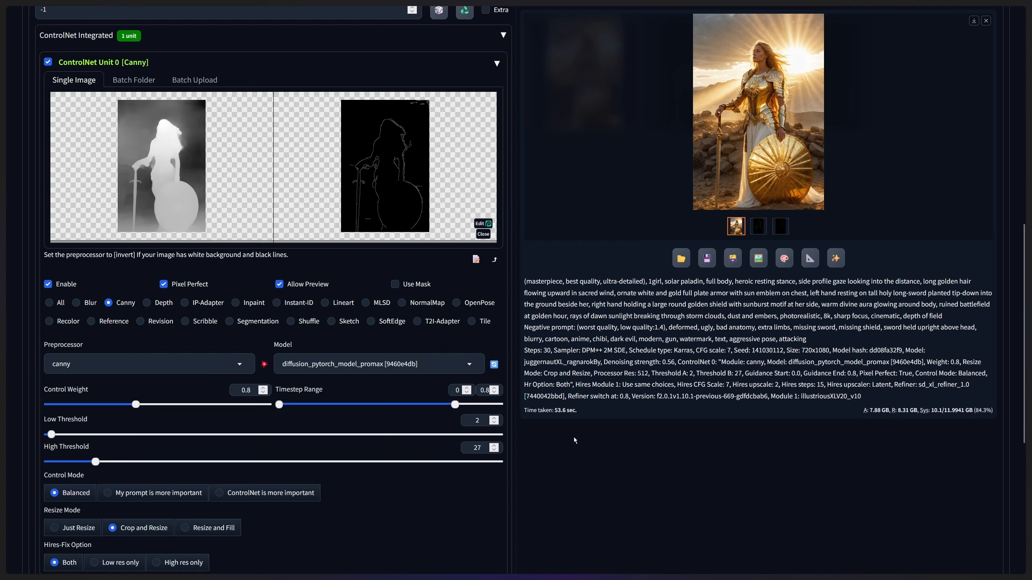
pyautogui.scroll(-1, 574, 437)
pyautogui.scroll(1, 574, 437)
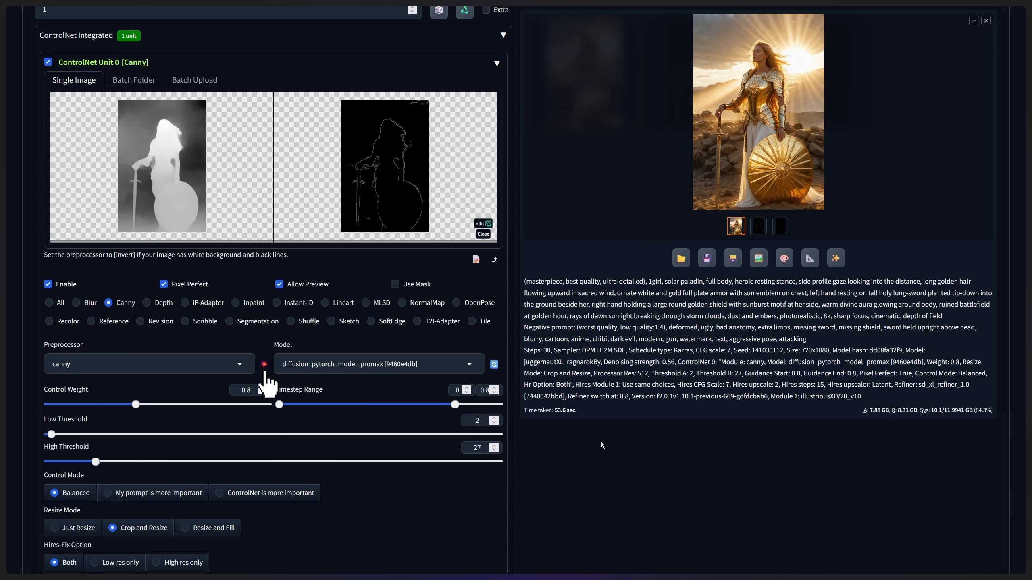
pyautogui.scroll(10, 493, 340)
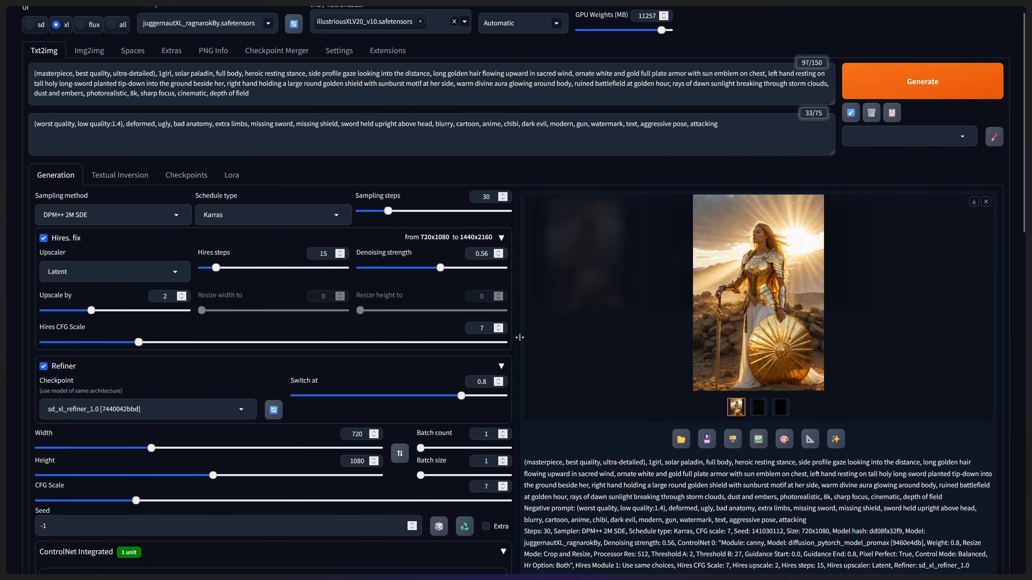
pyautogui.scroll(-1, 579, 325)
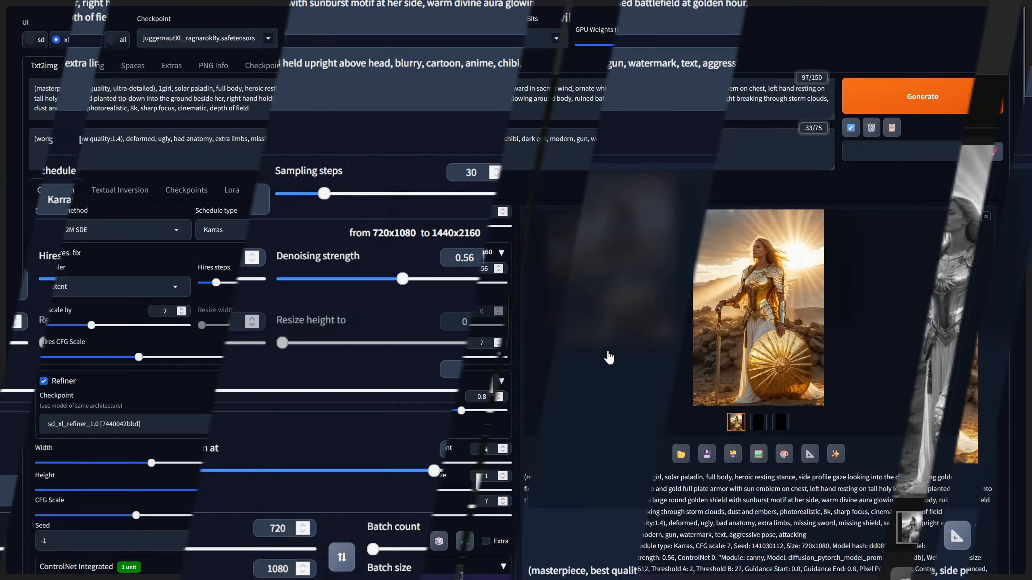